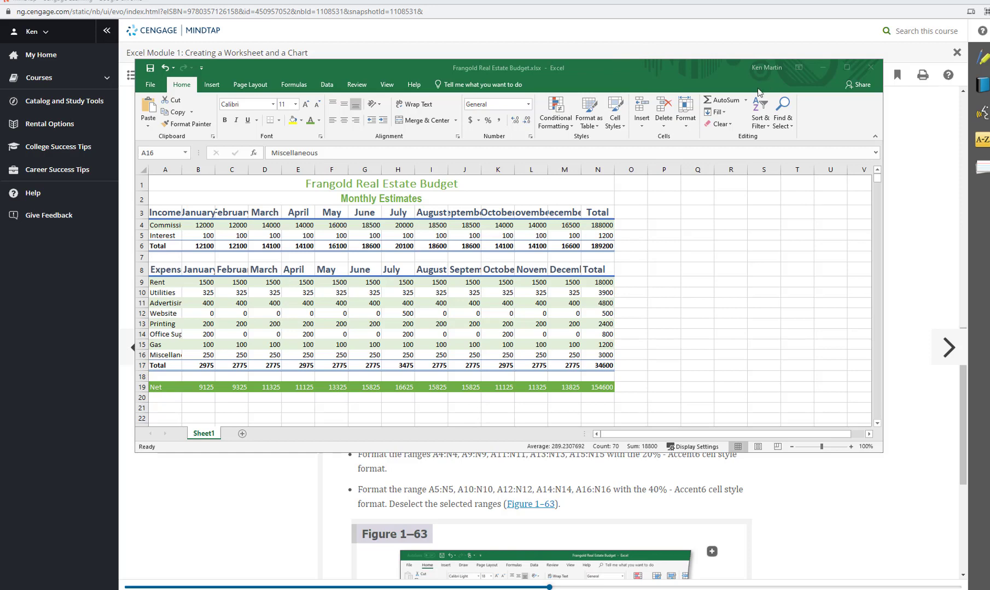
Apply the 40% - Accent6 cell style to the selected ranges in rows 5, 10, 12, 14 and 16, and deselect them
click(622, 129)
click(622, 131)
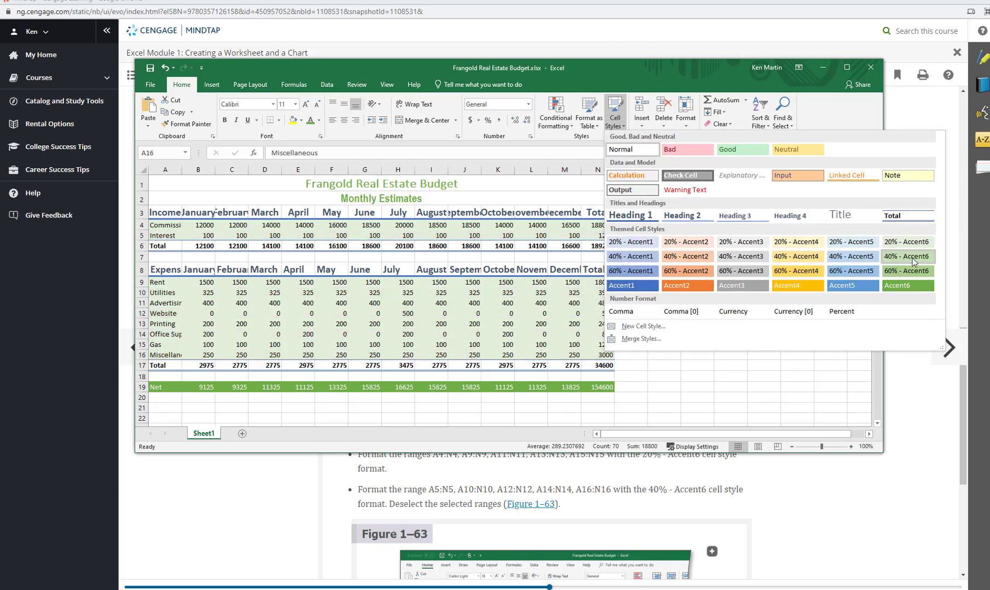
click(906, 257)
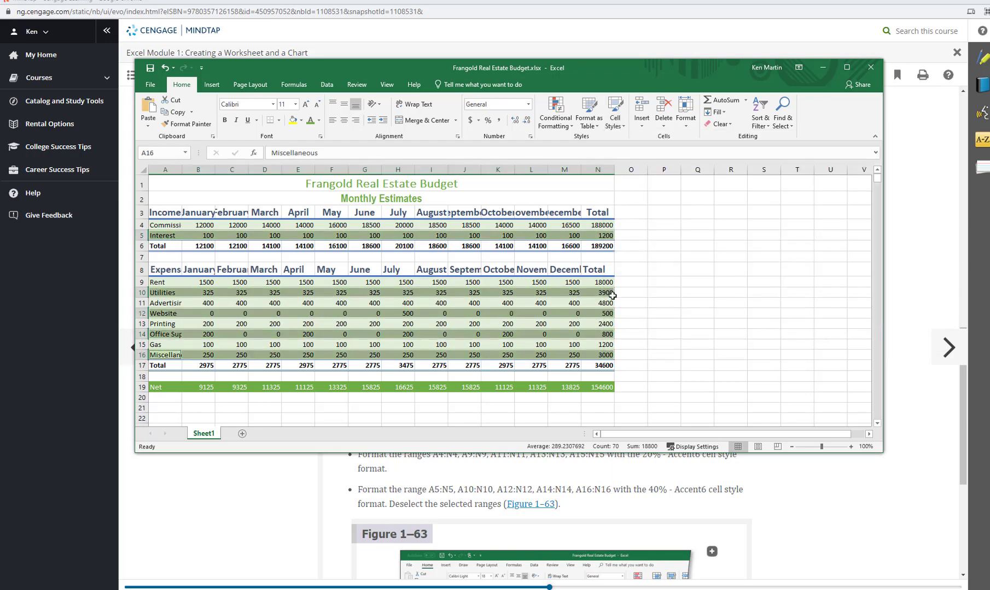
click(761, 301)
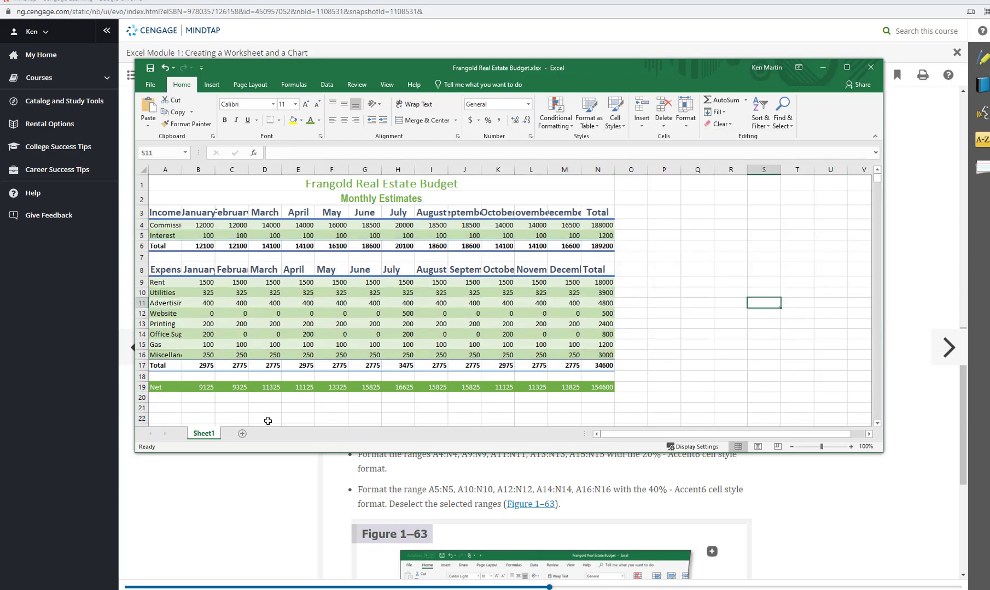
Format the Commission values in B4:N4 with the Accounting number format
scroll(531, 518, down, 3)
scroll(486, 554, down, 1)
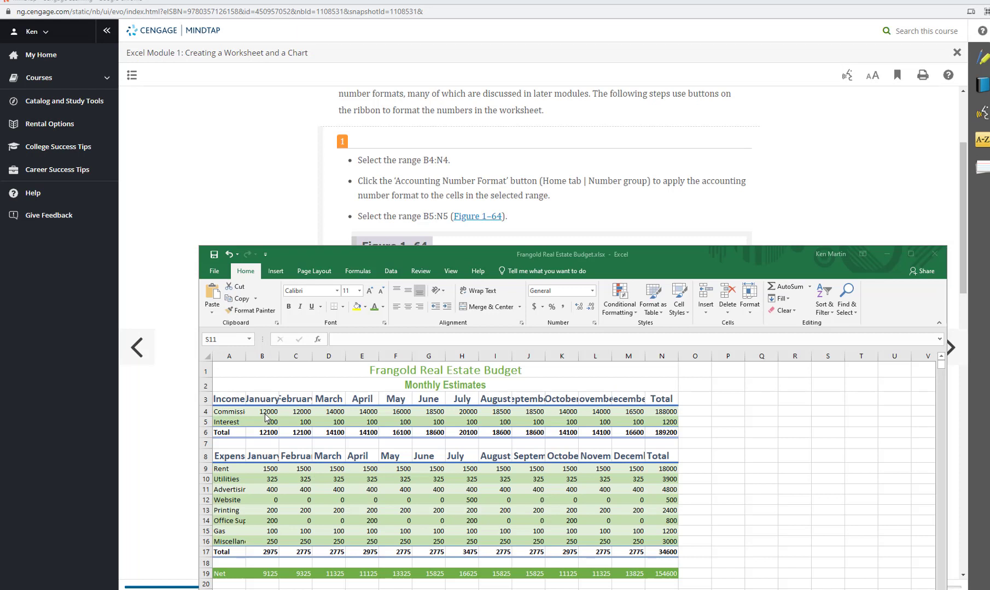
click(263, 406)
drag(262, 409, 664, 413)
click(593, 292)
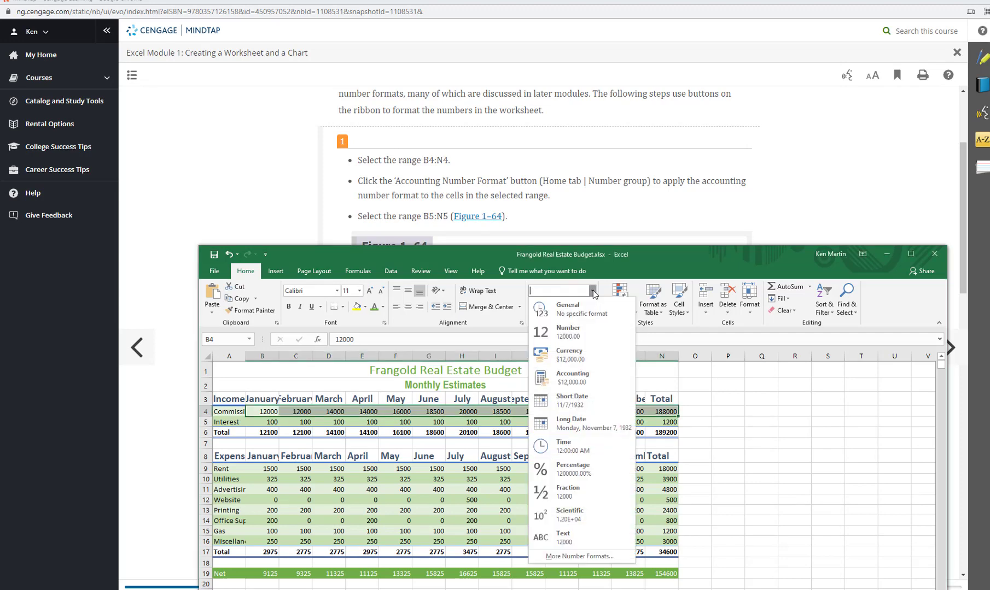
click(585, 381)
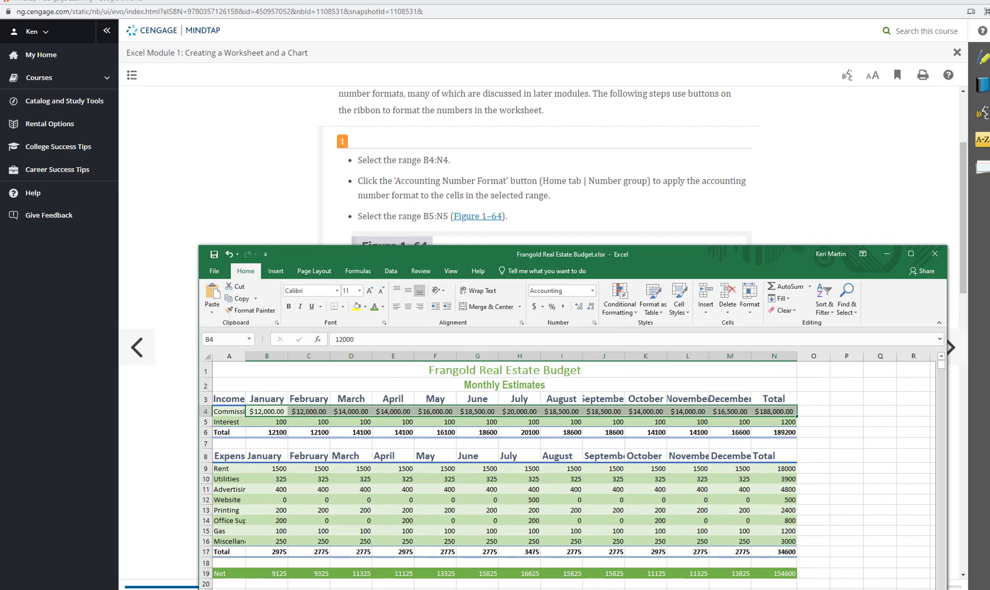
Format the Interest values in B5:N5 with the comma style, as the textbook instructs
drag(266, 422, 773, 422)
click(746, 238)
scroll(747, 239, down, 2)
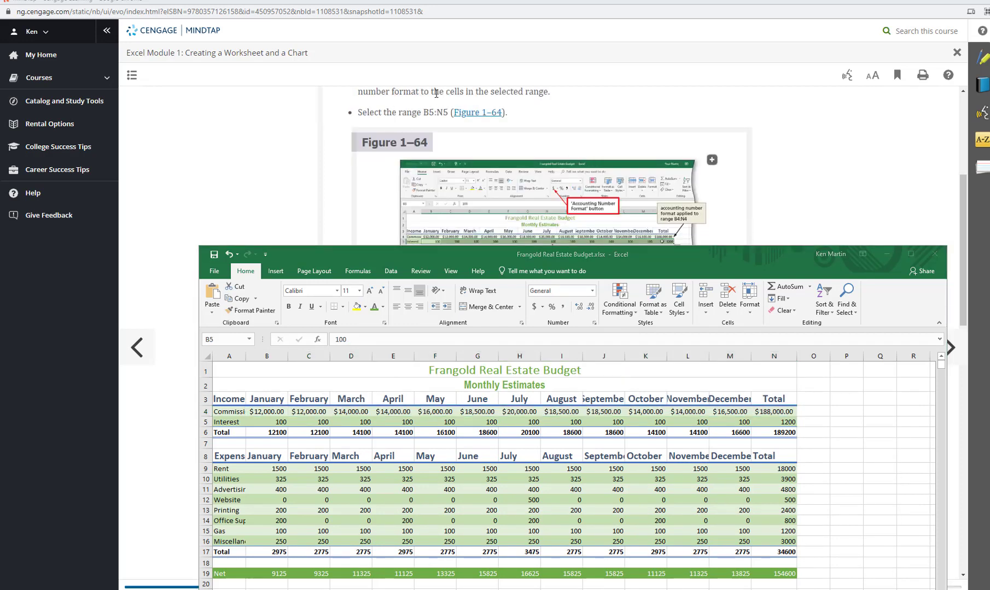
scroll(446, 126, down, 4)
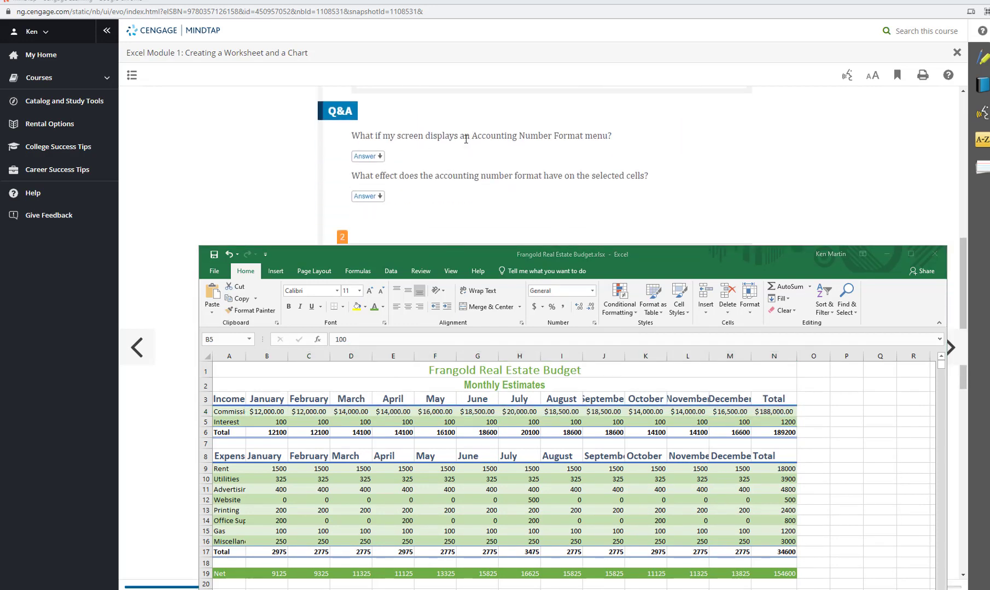
scroll(466, 139, down, 3)
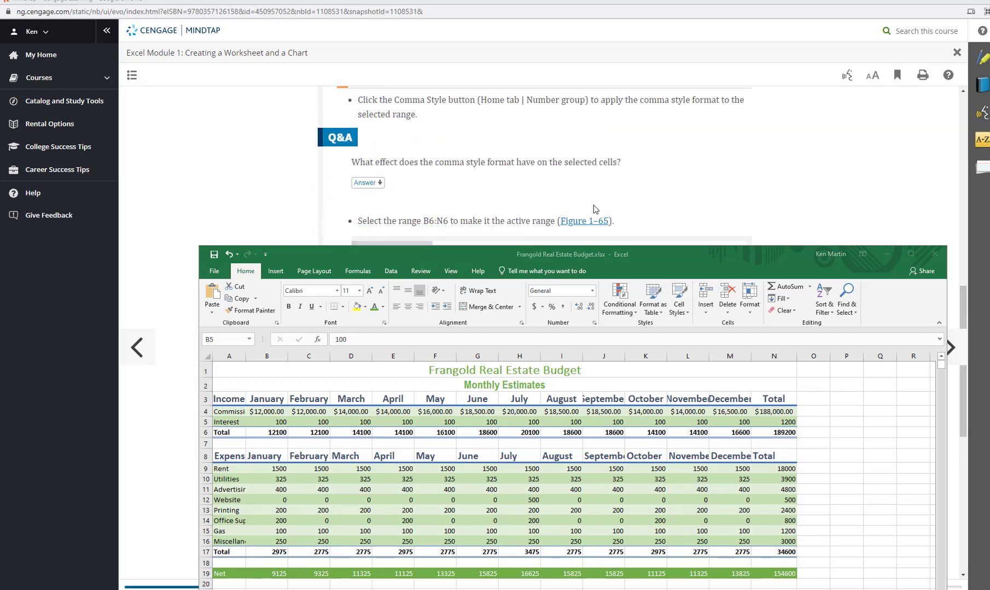
click(592, 291)
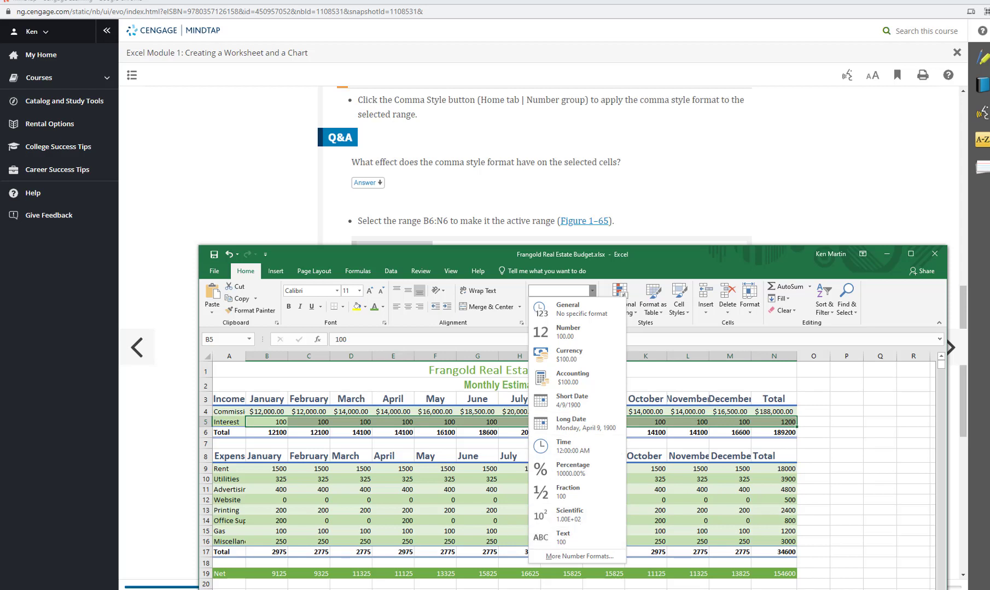
click(544, 164)
scroll(544, 164, up, 2)
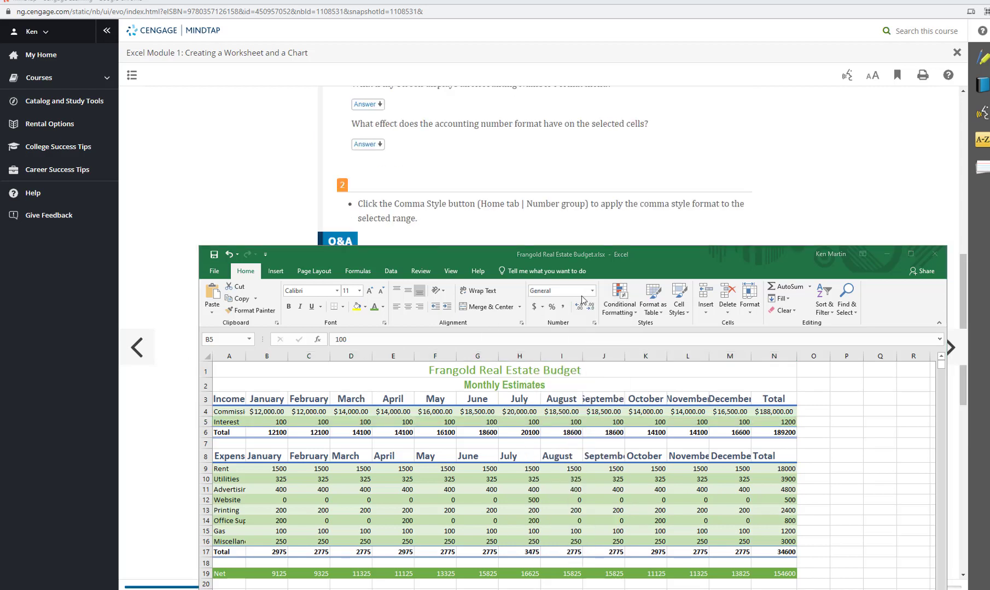
click(564, 309)
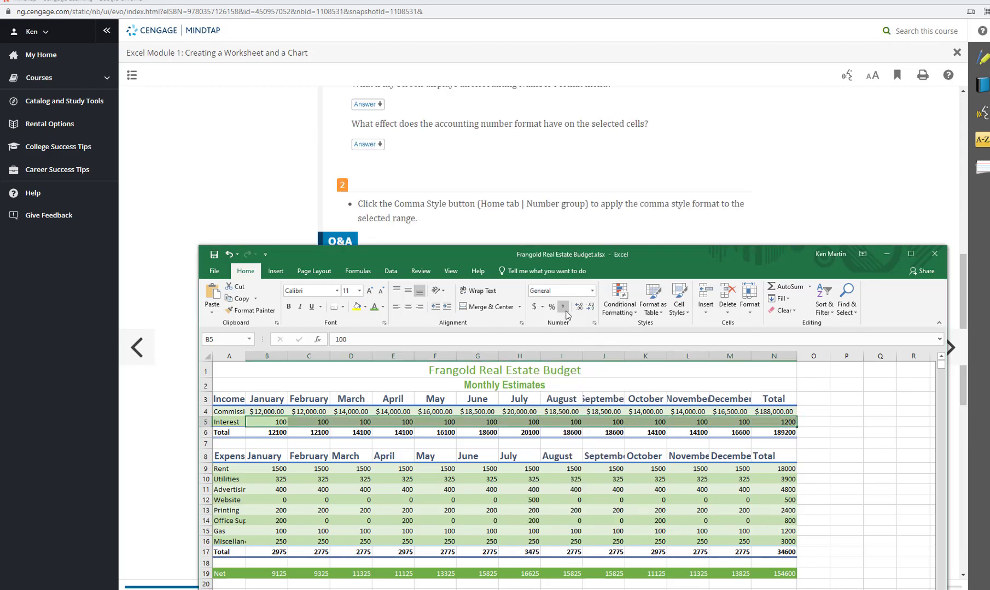
click(565, 310)
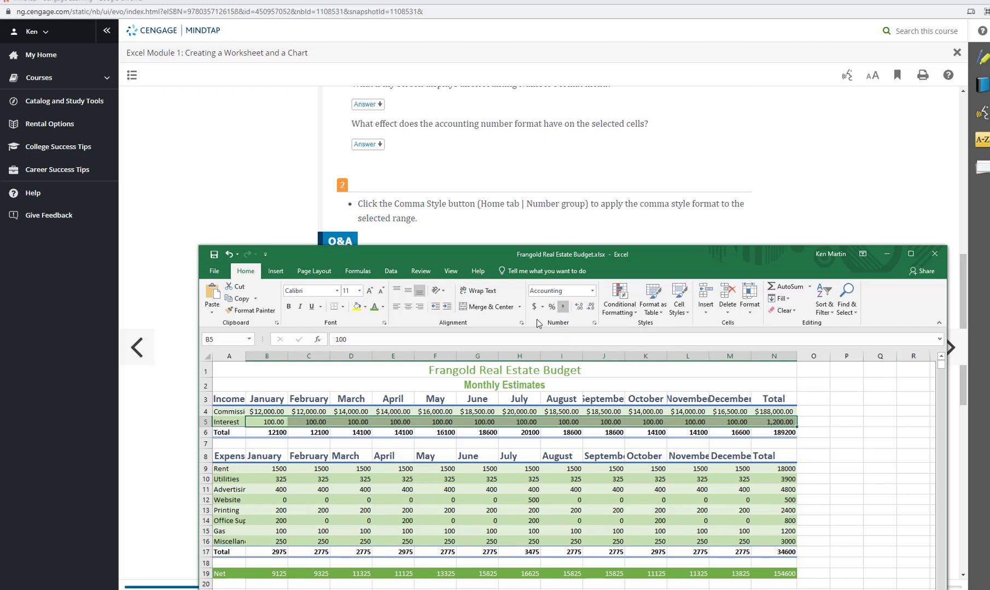
Format the income totals in B6:N6 with the Accounting number format
click(175, 361)
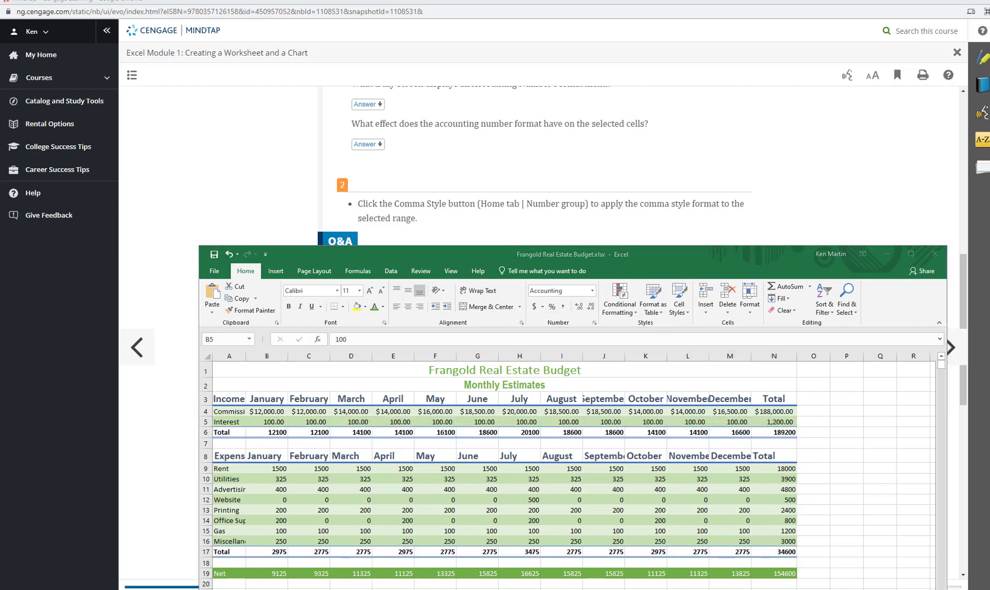
scroll(175, 361, down, 5)
click(277, 431)
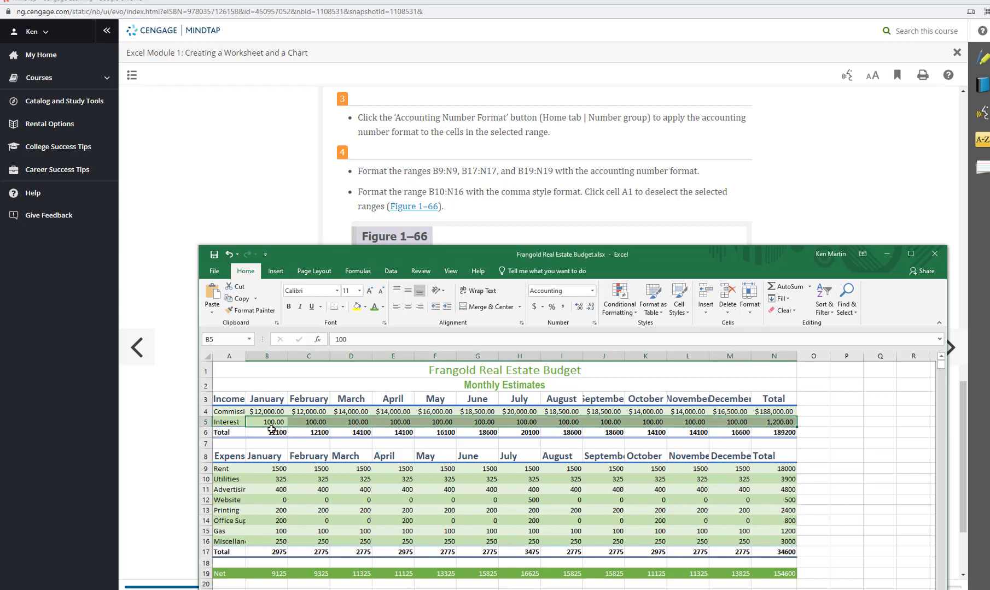
drag(271, 433, 776, 437)
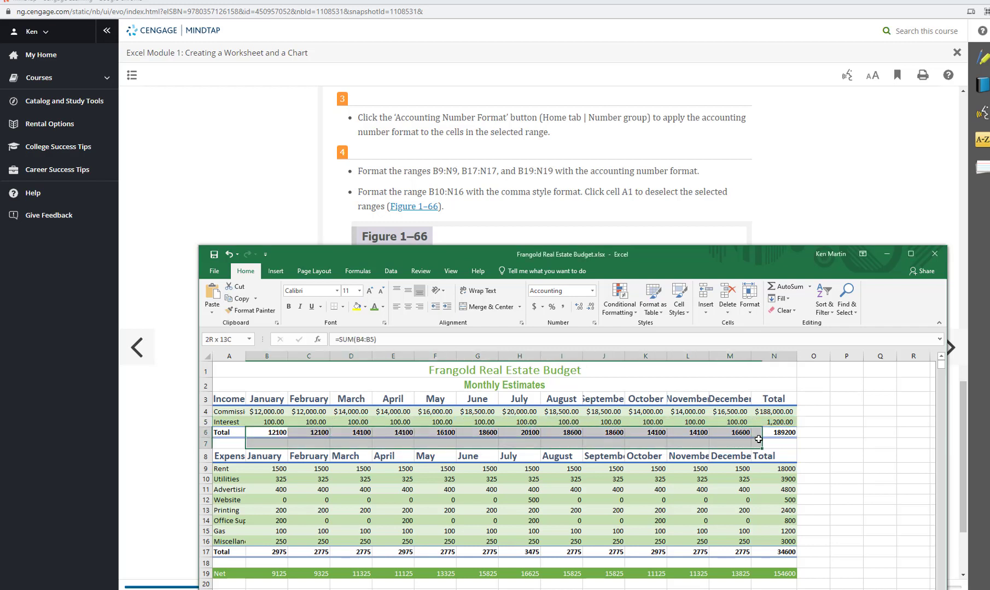
click(591, 290)
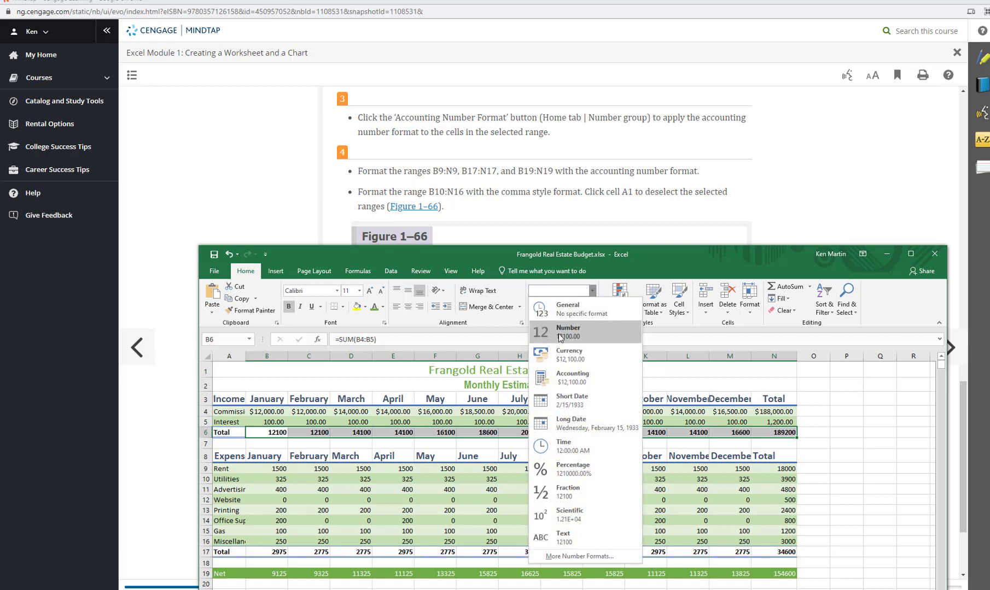
click(576, 376)
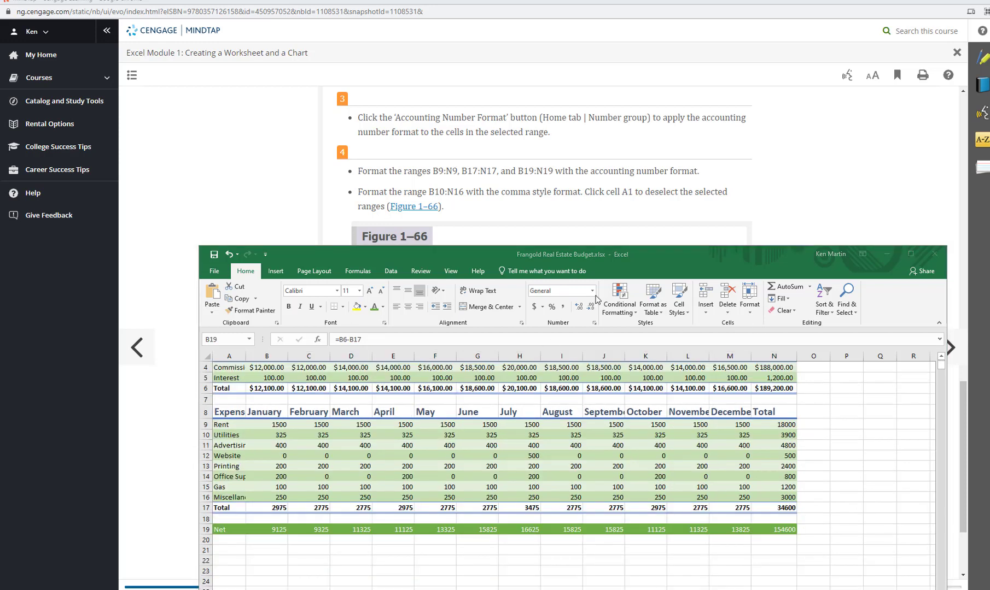
Format the ranges B9:N9, B17:N17 and B19:N19 with the Accounting number format
click(621, 261)
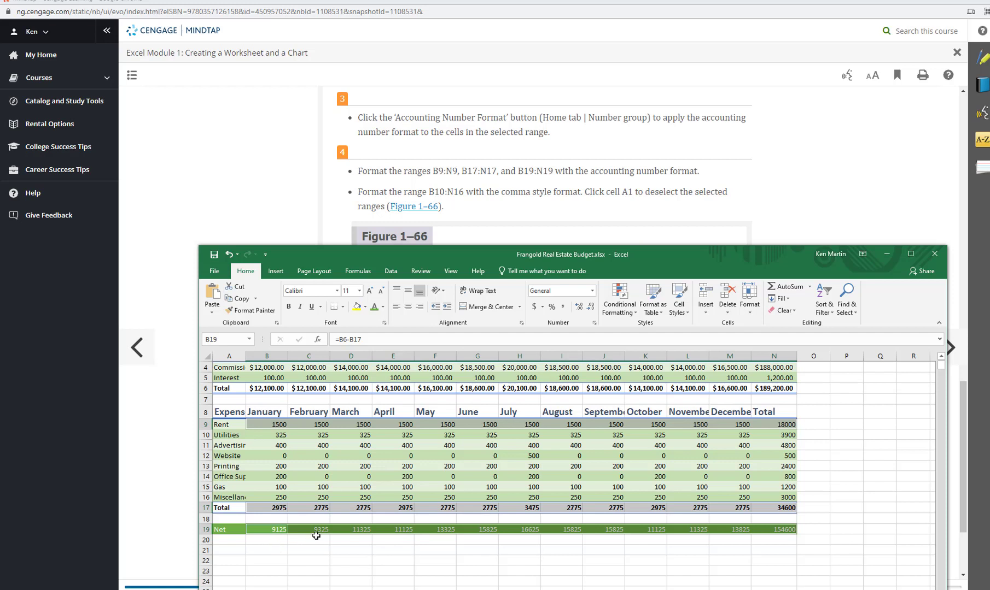
click(592, 291)
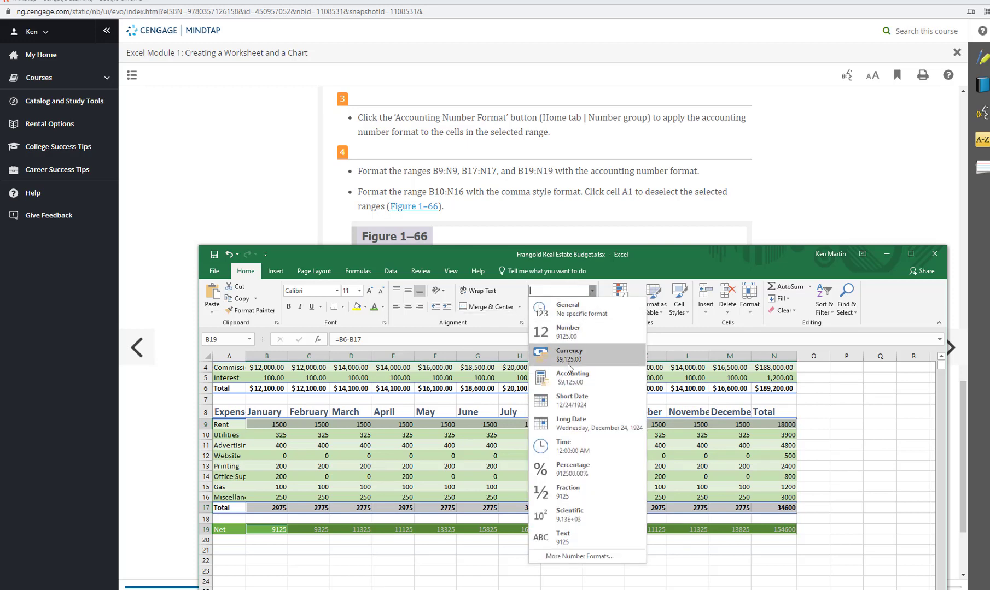
click(571, 380)
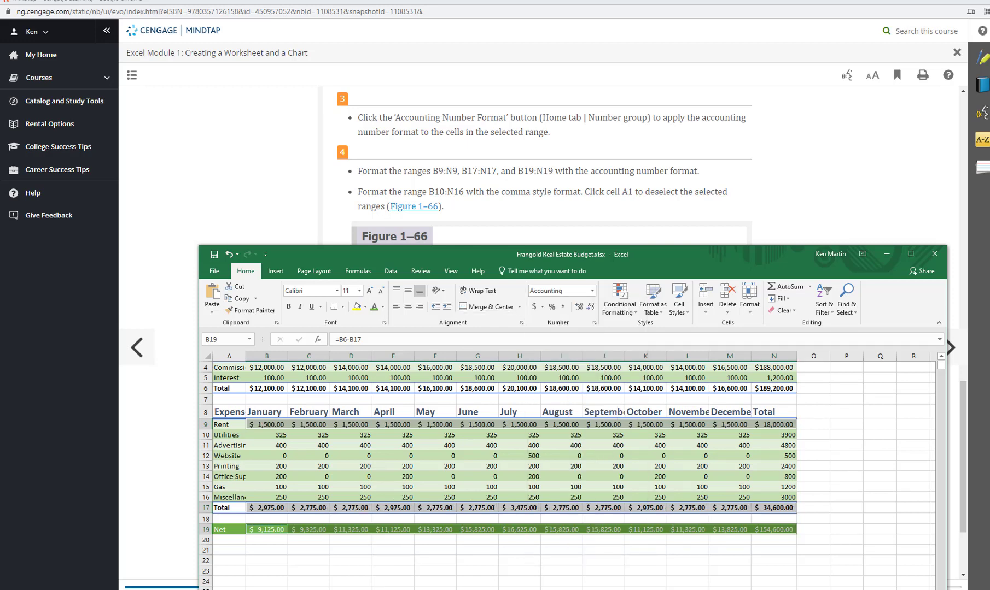
Apply the comma style to the expense values in B10:N16 and deselect the range
scroll(438, 158, down, 1)
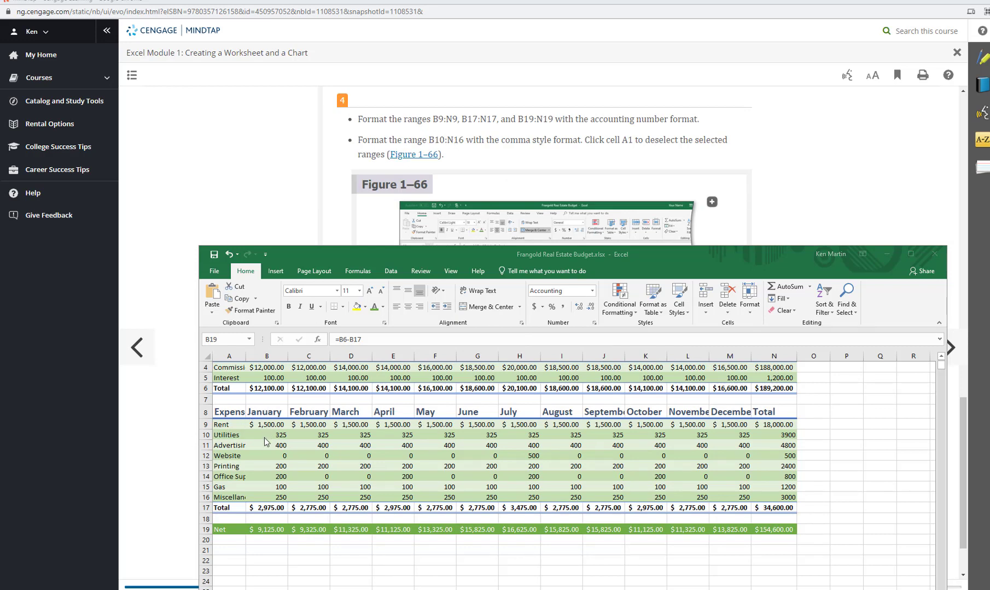
drag(262, 438, 773, 494)
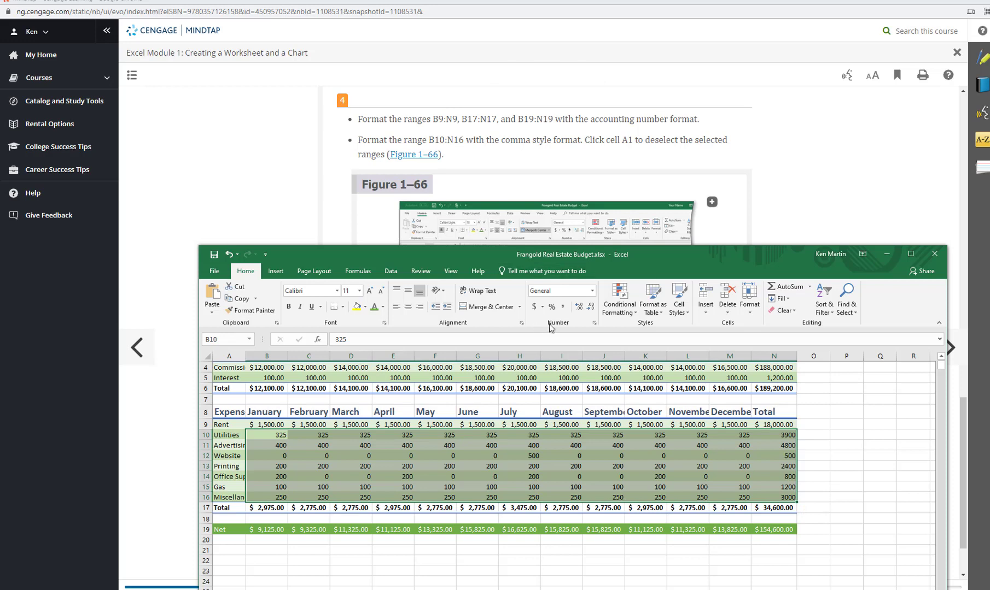
click(562, 306)
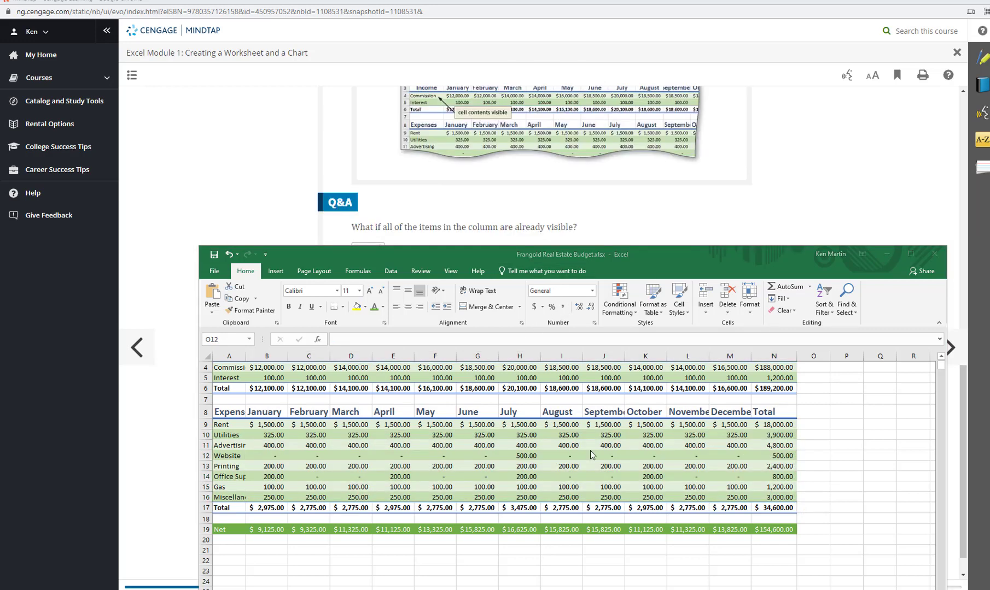
click(823, 454)
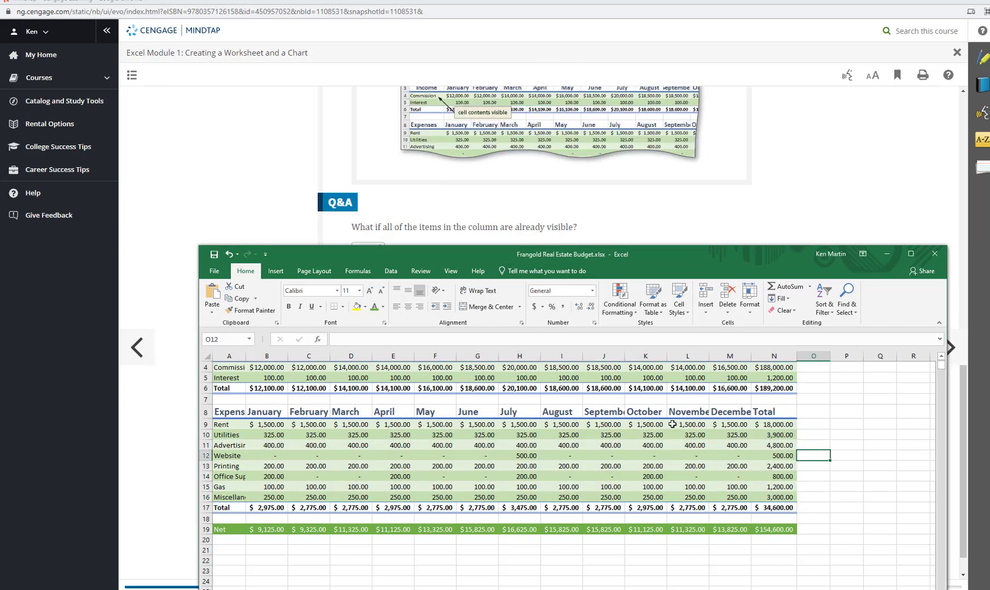
Autofit the width of column A so the income and expense labels show in full
scroll(258, 427, up, 1)
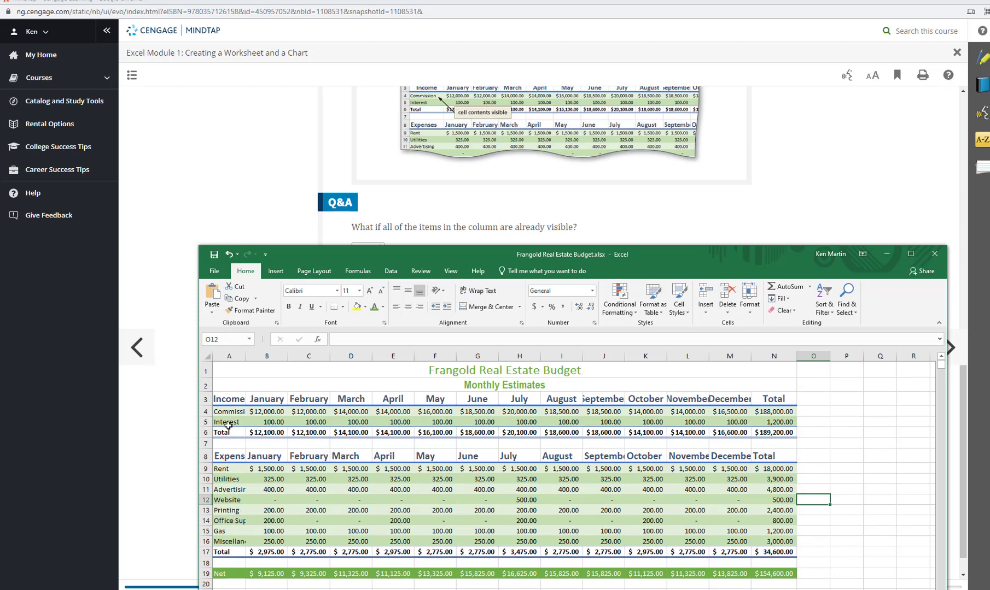
double_click(245, 357)
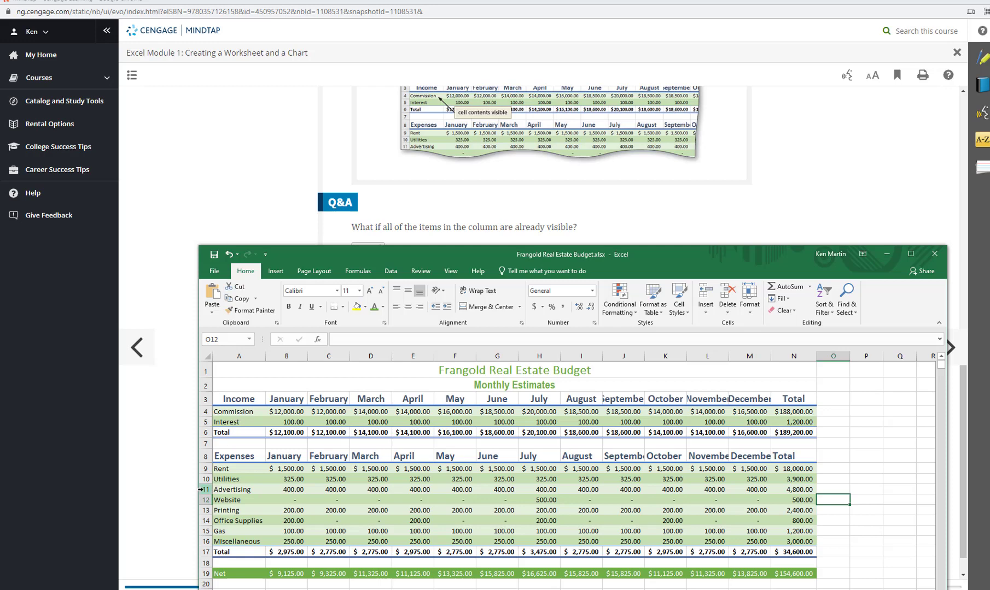
click(178, 405)
scroll(178, 404, up, 1)
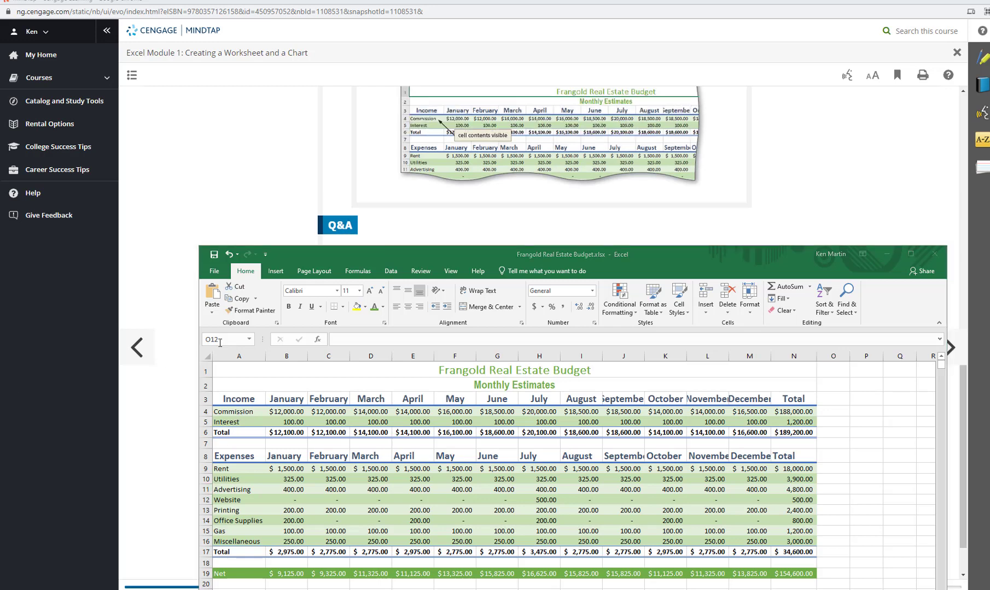
Autofit the widths of columns B through N to their contents
click(286, 354)
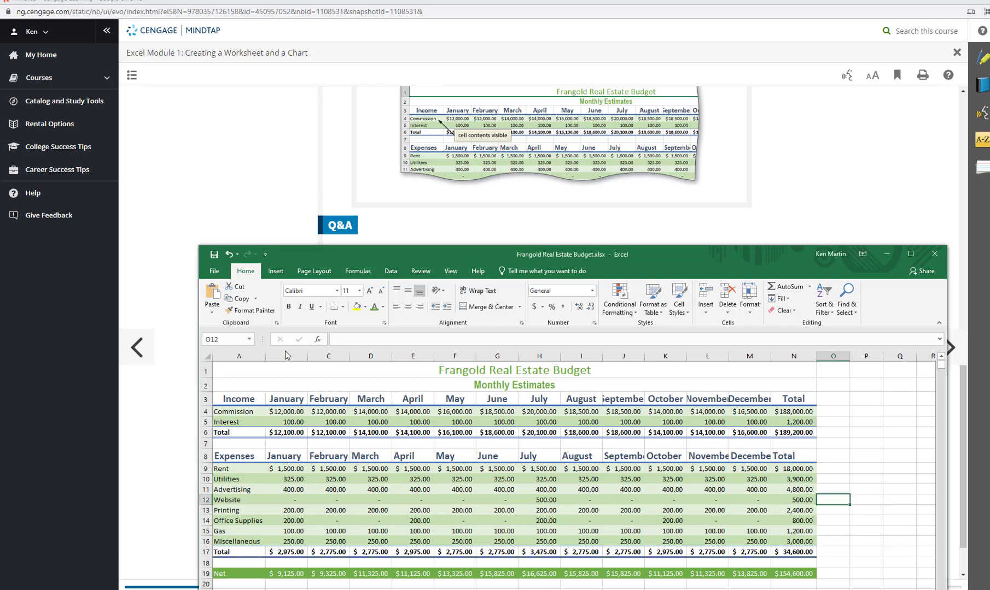
drag(285, 354, 802, 362)
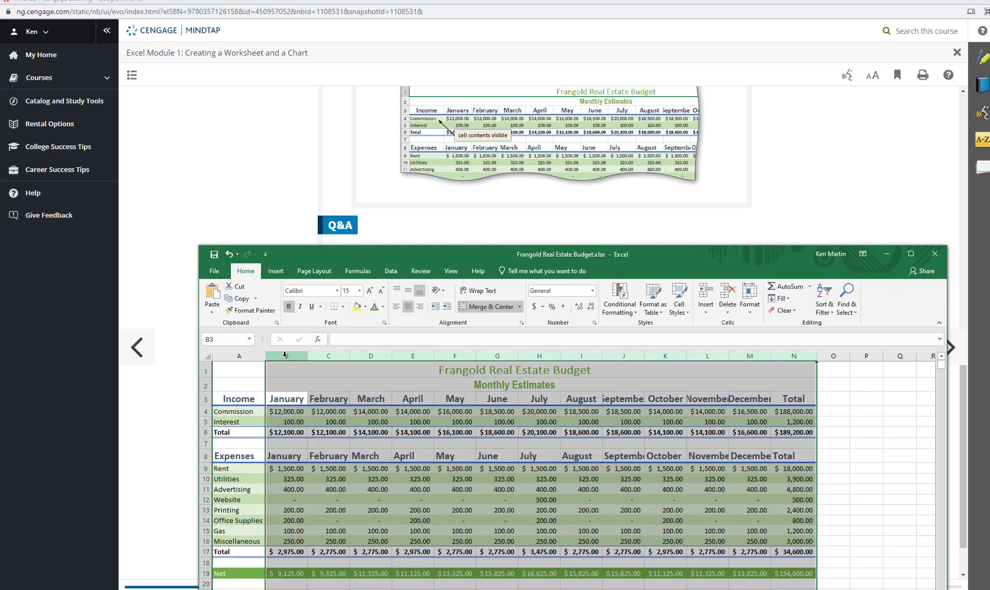
click(297, 382)
drag(290, 355, 782, 358)
double_click(350, 356)
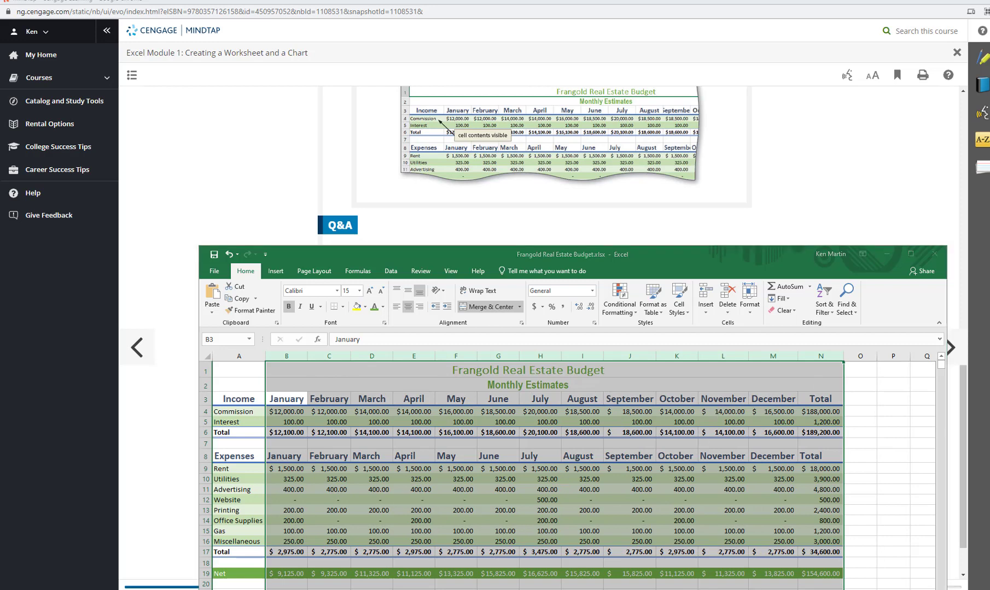
Go to cell A3 by entering its reference in the Name Box
scroll(519, 475, down, 2)
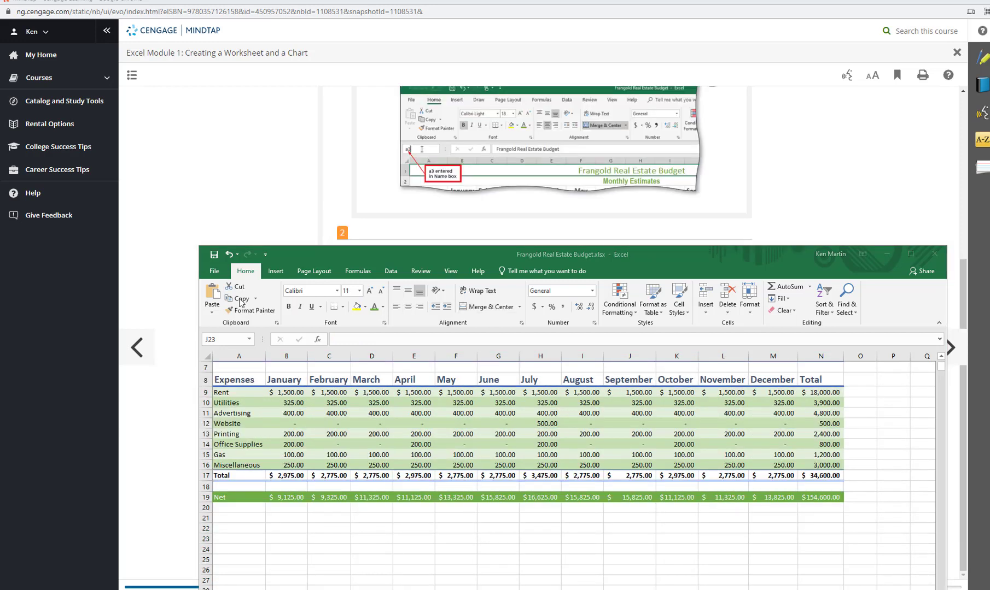
click(223, 340)
text(a3)
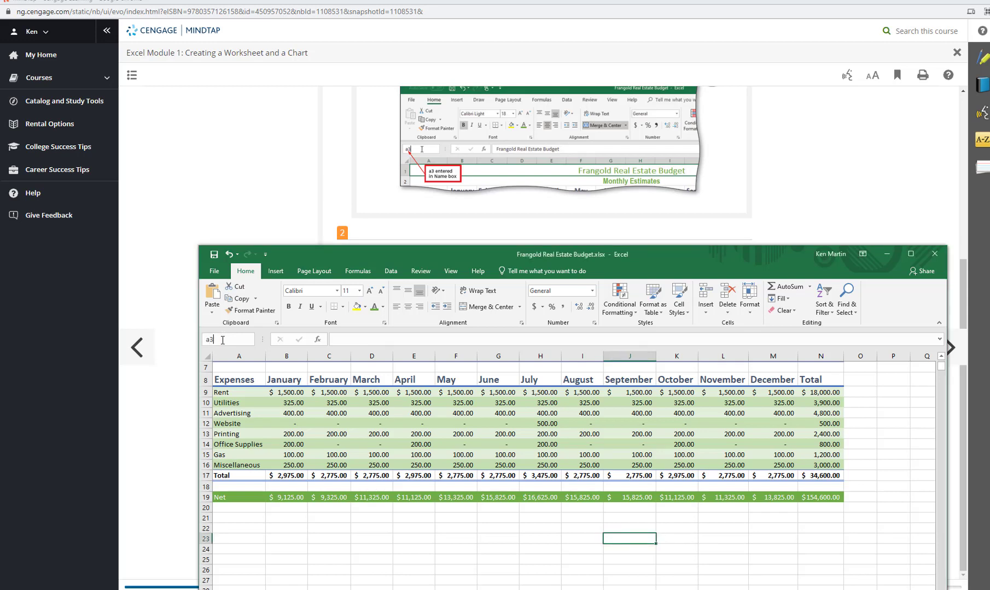
key(Return)
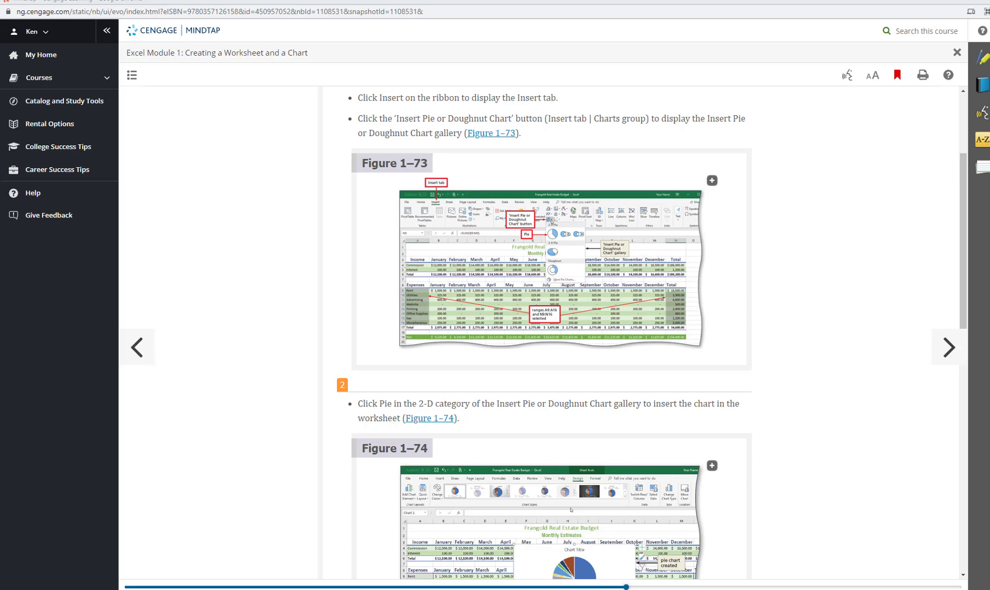
Switch to Excel and insert a 2-D pie chart from the selected expense labels A9:A16 and totals N9:N16
click(388, 589)
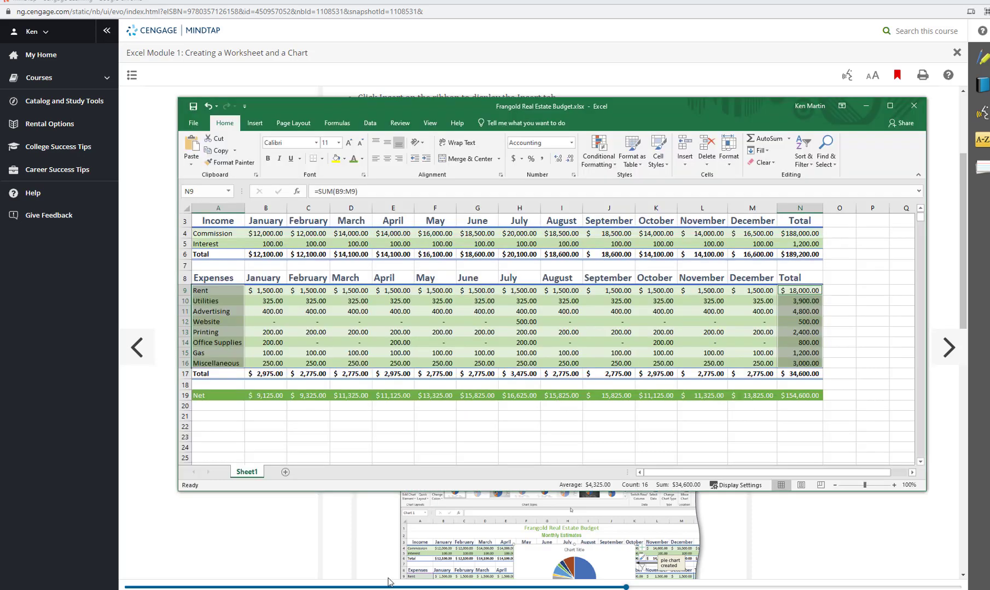
click(253, 123)
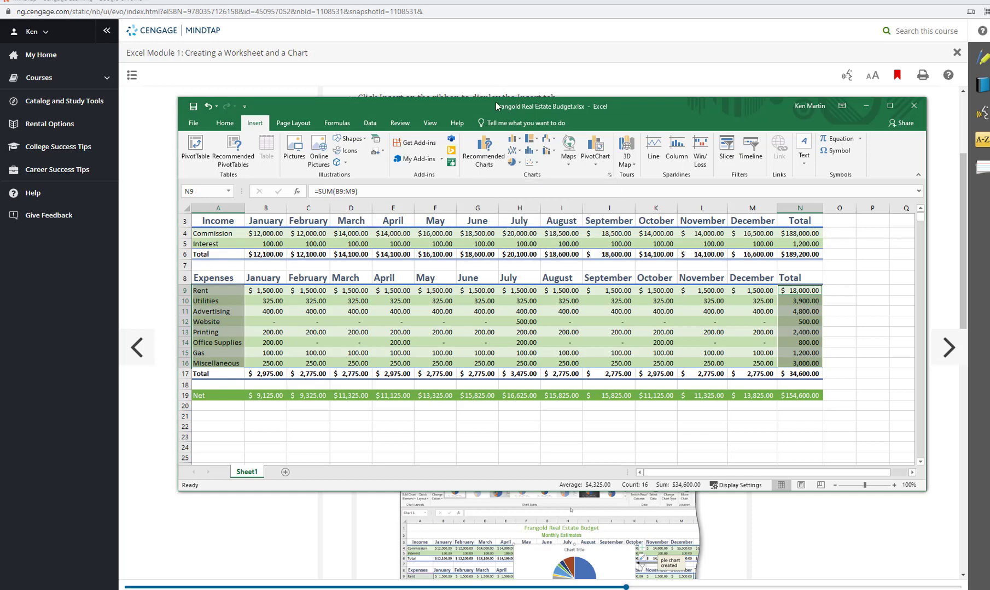
drag(496, 106, 531, 389)
scroll(529, 259, down, 4)
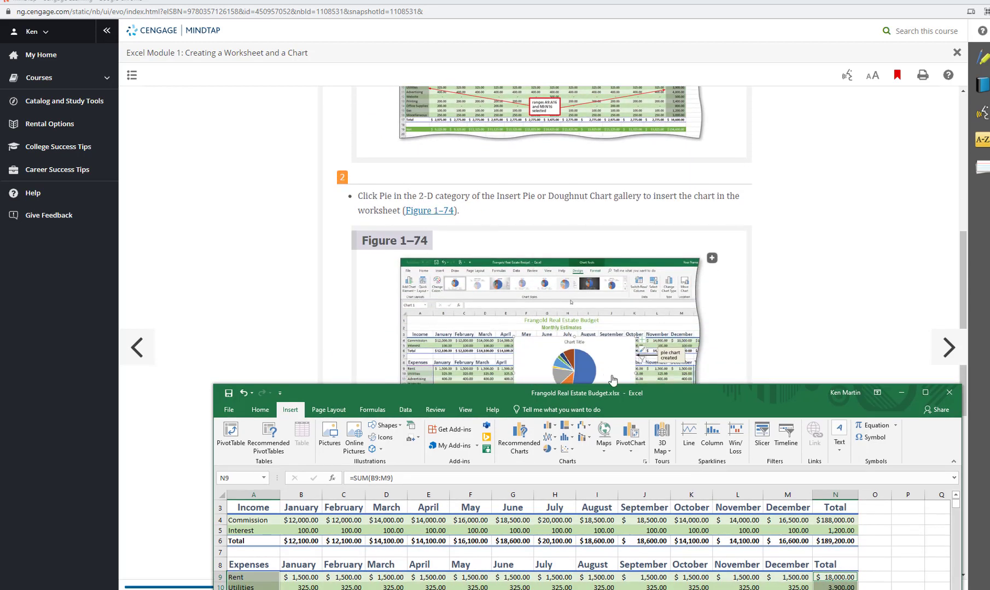
drag(644, 387, 622, 183)
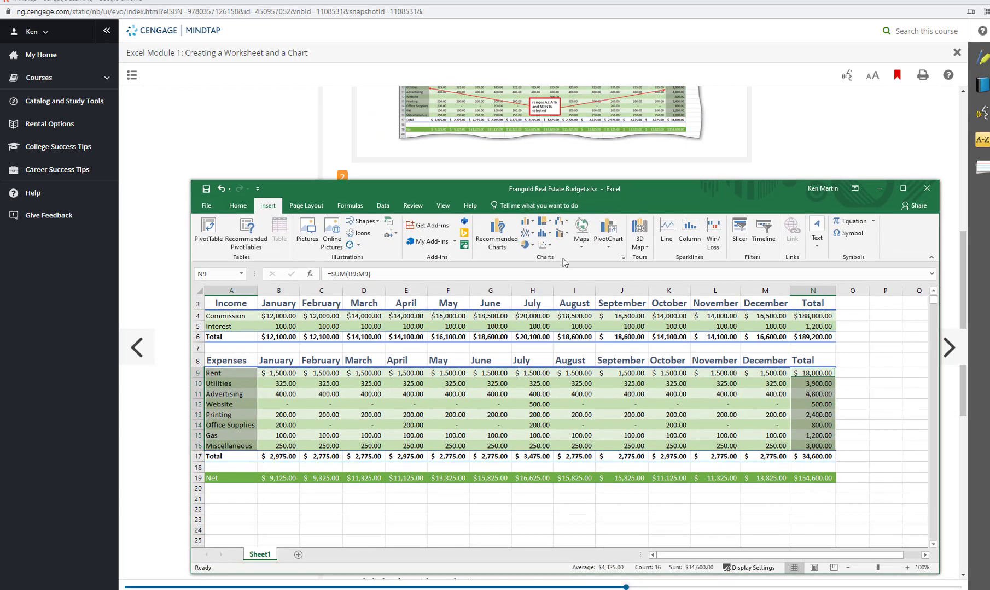
click(535, 246)
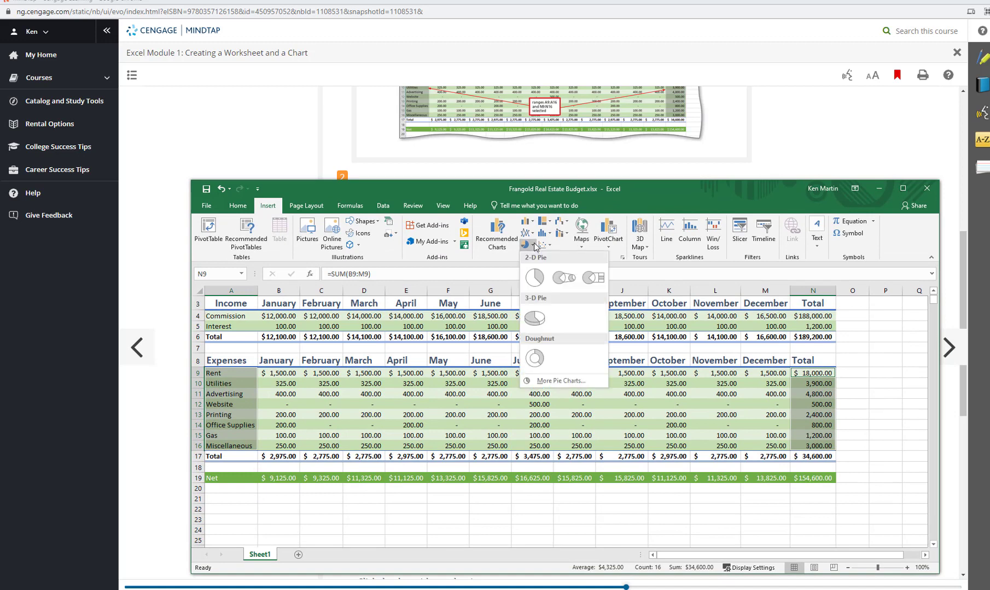
click(535, 277)
Replace the pie chart's placeholder title with "Monthly Expenses" and deselect the title
drag(593, 191, 535, 265)
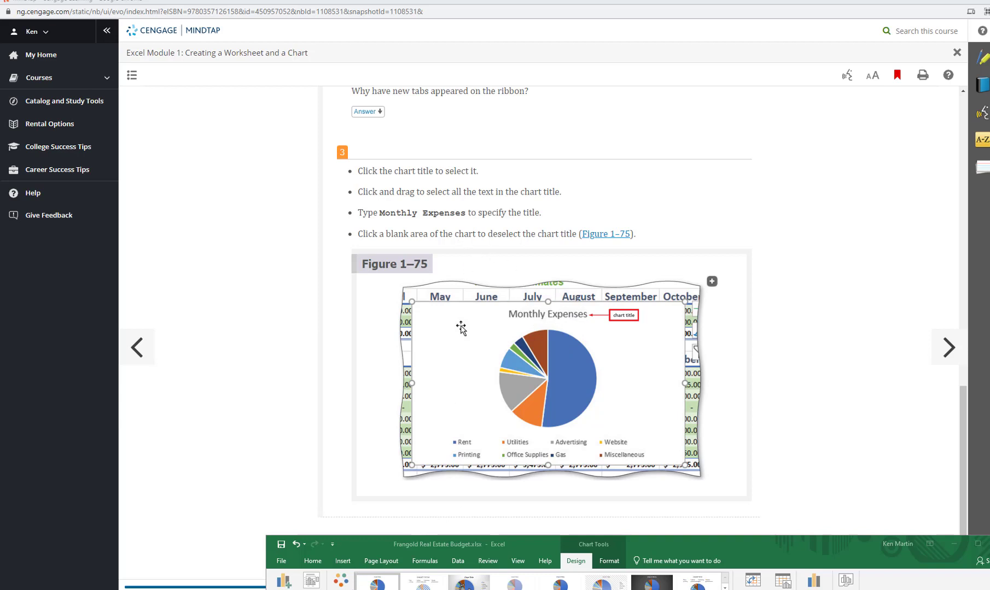
click(366, 589)
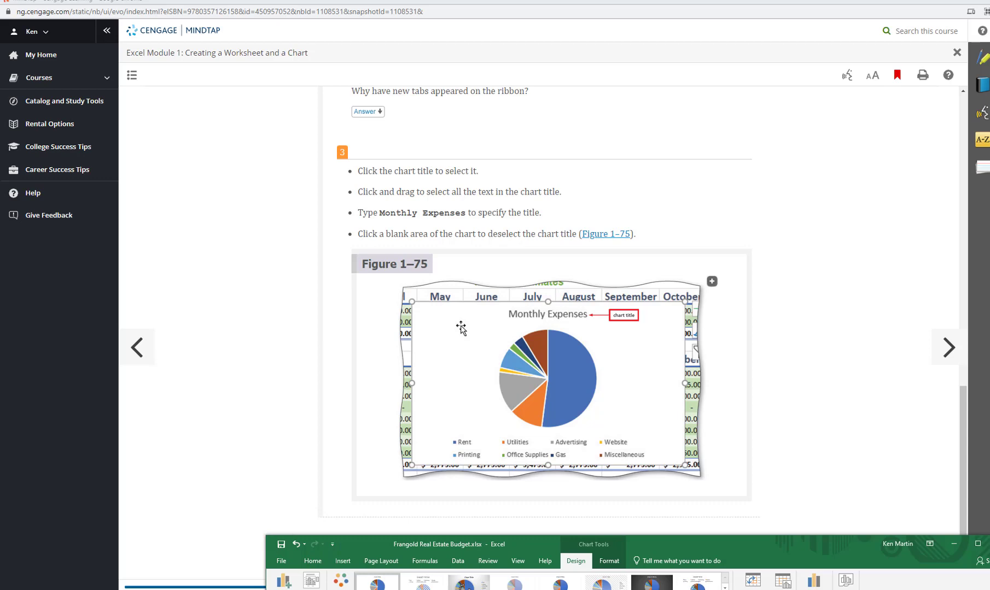
click(377, 589)
click(377, 589)
drag(435, 547, 397, 151)
click(602, 317)
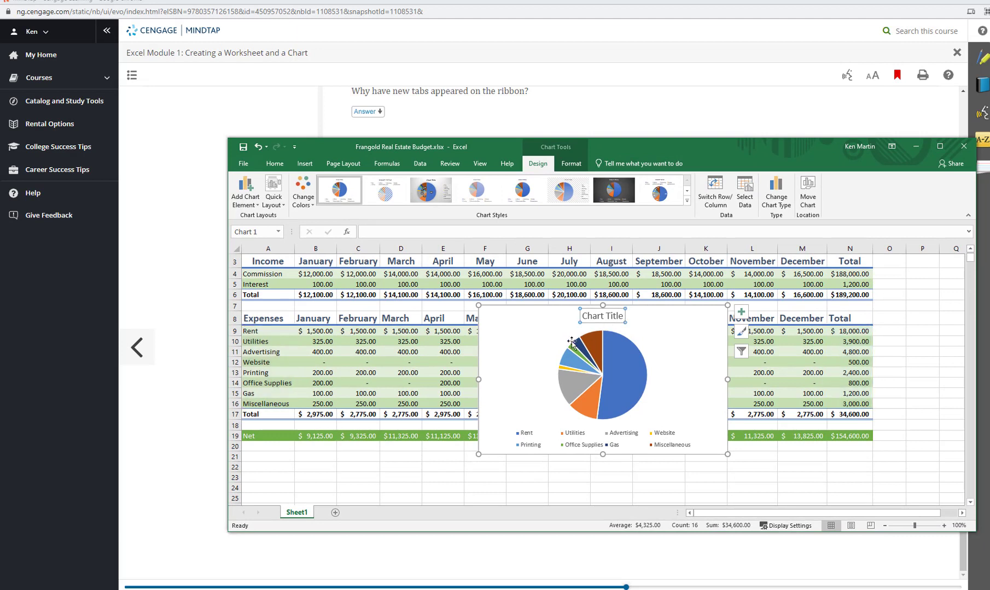
click(600, 318)
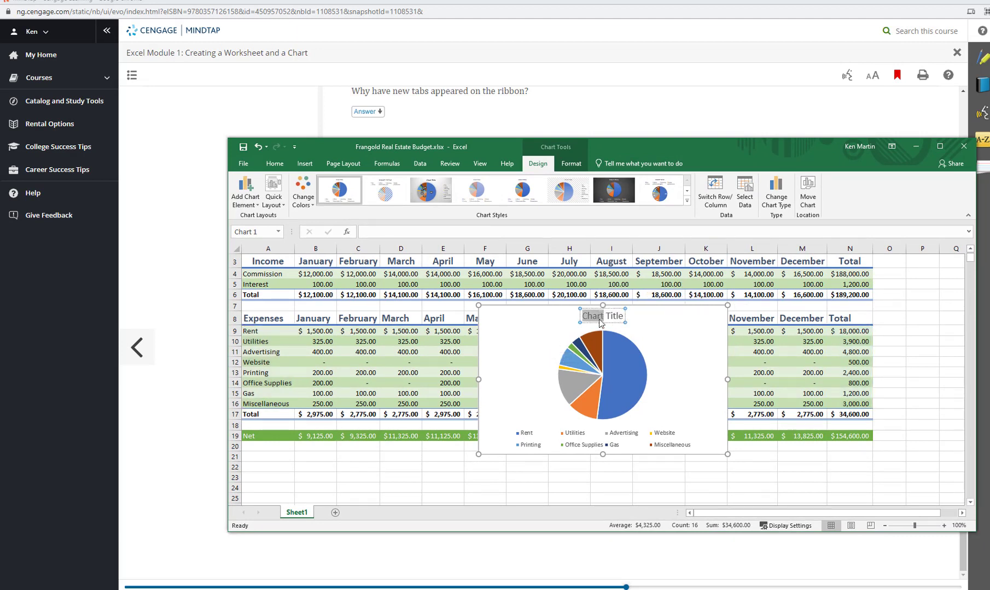
double_click(600, 317)
key(Delete)
key(Delete)
key(Delete)
key(Delete)
key(Delete)
key(Delete)
key(Delete)
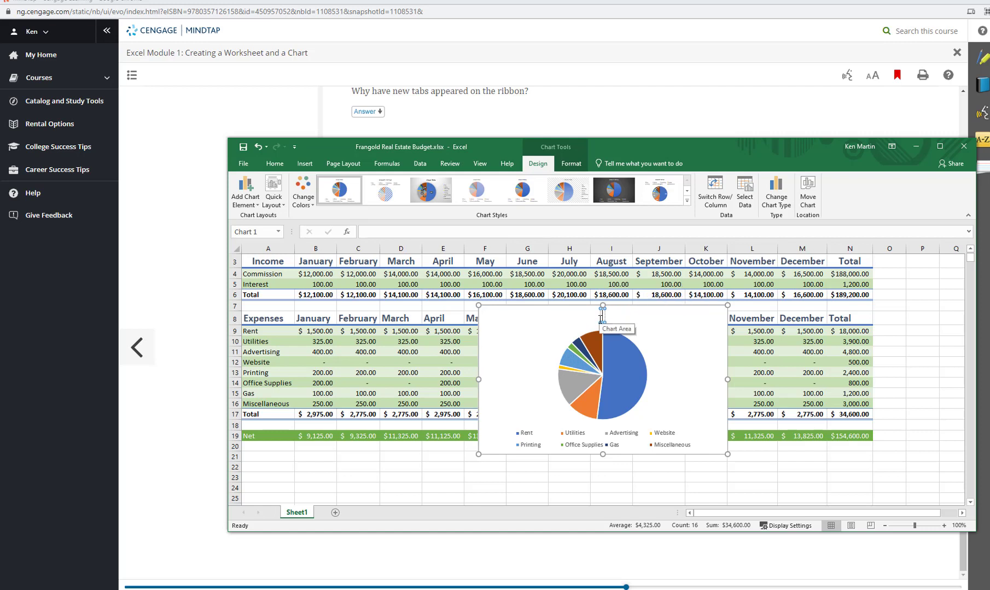
text(Mon)
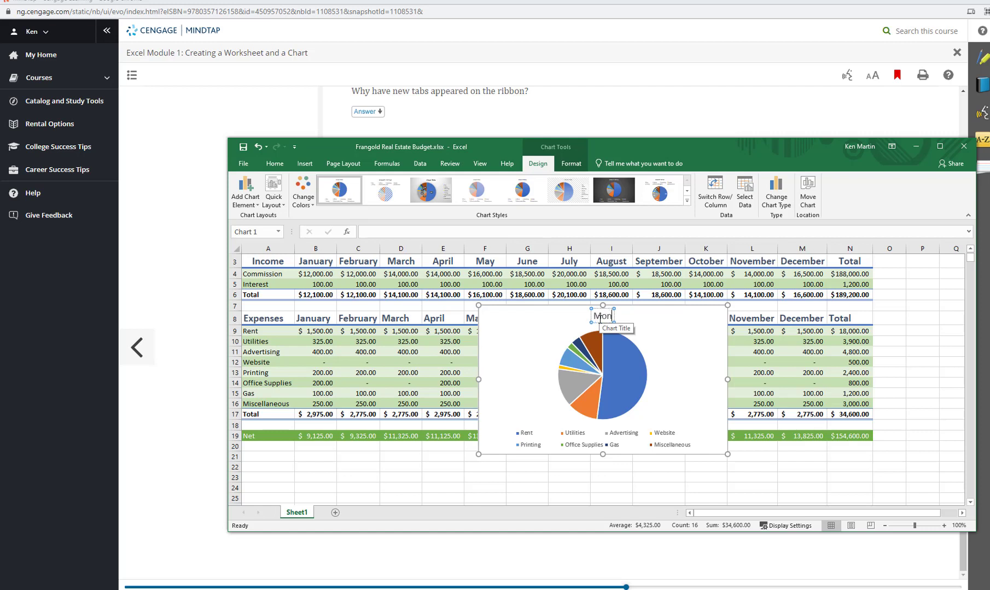
text(thly Expensee)
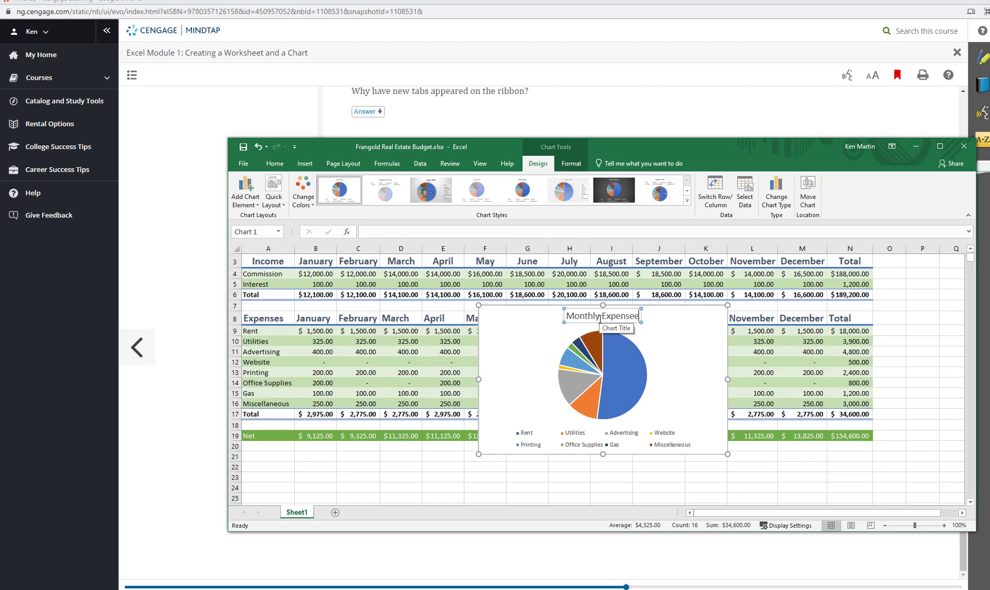
key(BackSpace)
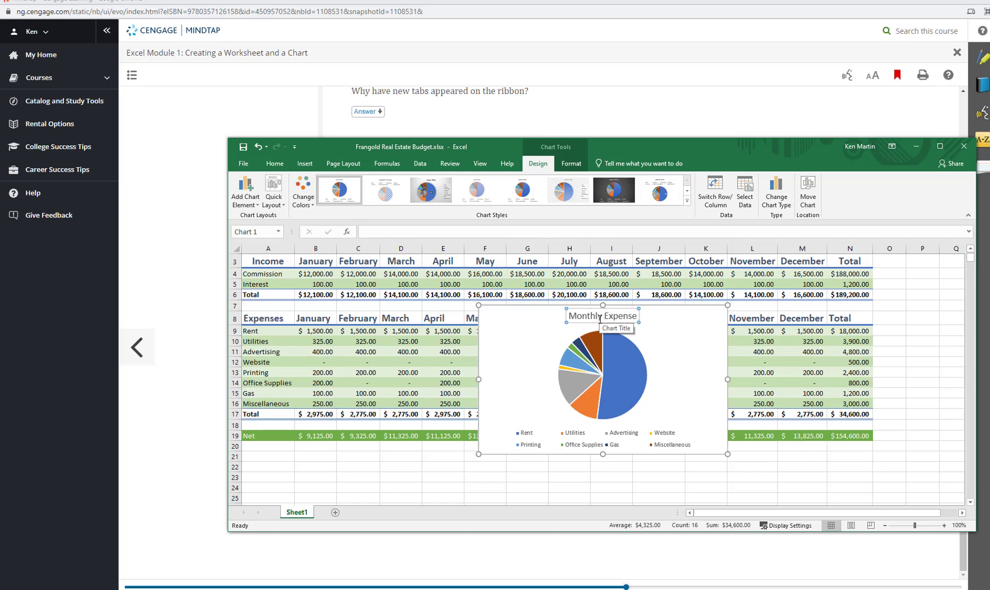
text(s)
click(678, 361)
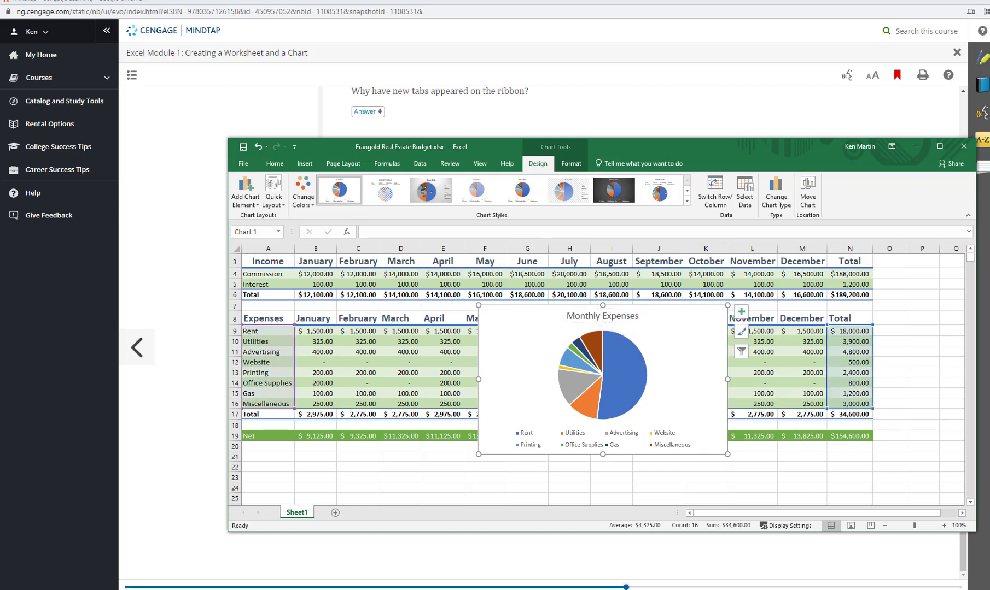
Advance the textbook to the next page and inspect the pie chart's slices, legend, title and chart area
click(950, 348)
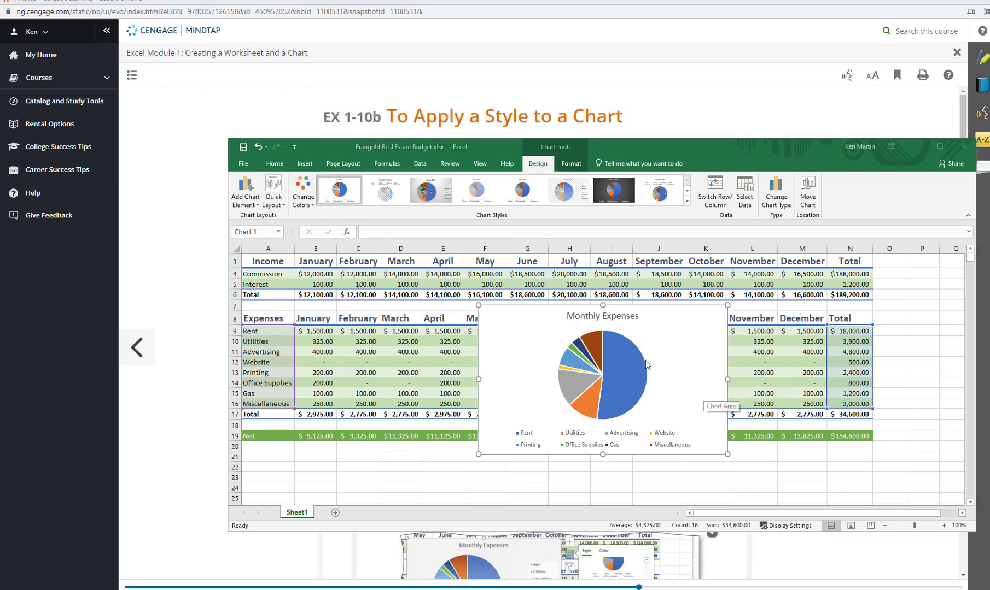
click(631, 315)
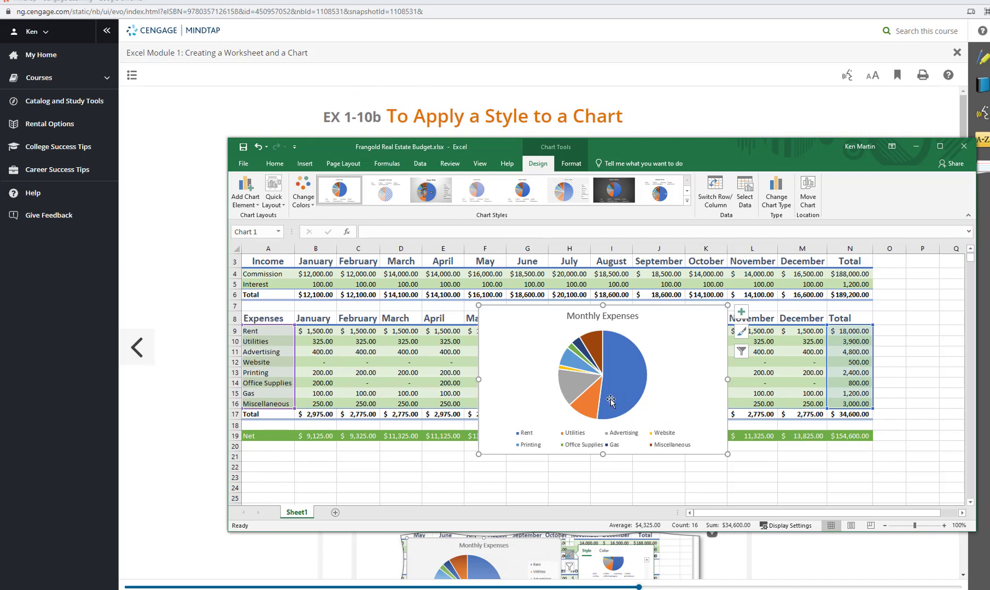
mouse_move(609, 402)
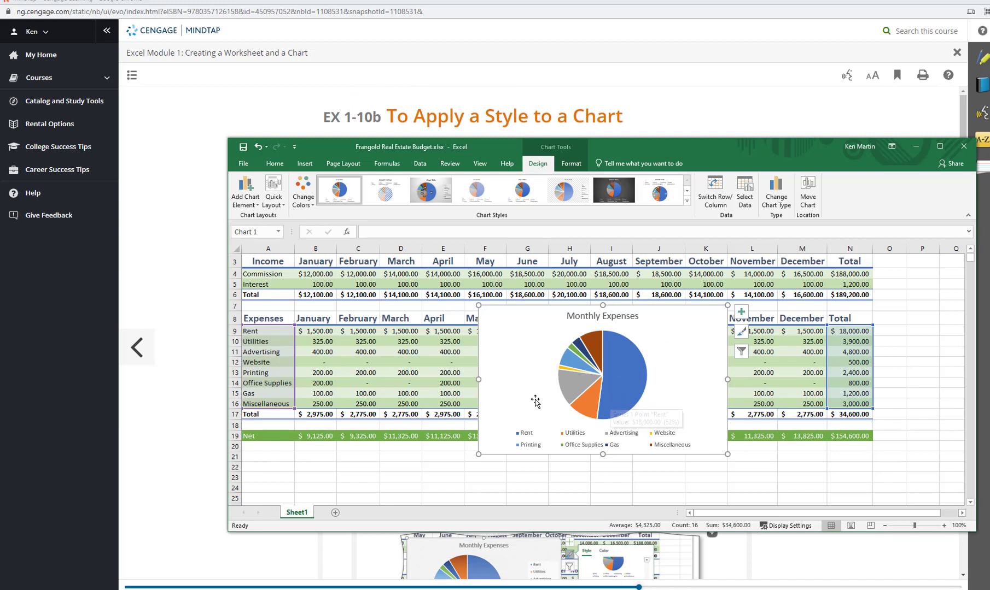
click(528, 435)
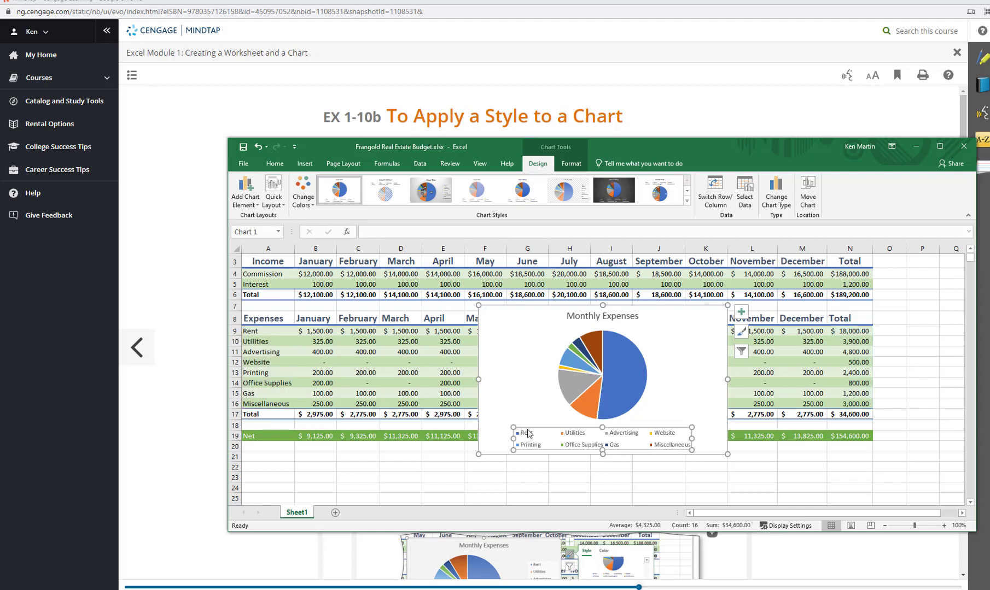
click(512, 344)
click(589, 320)
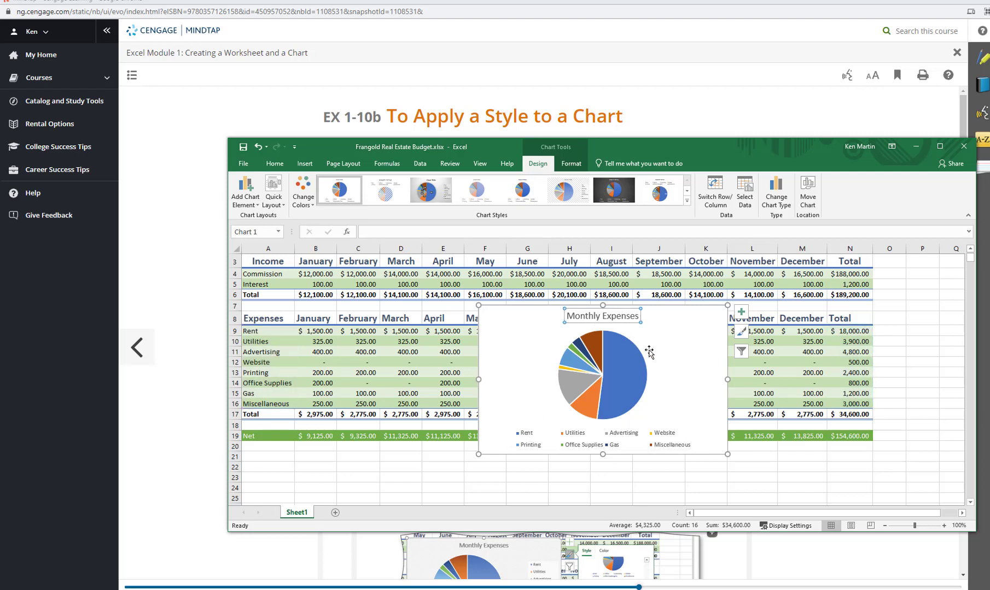
click(681, 364)
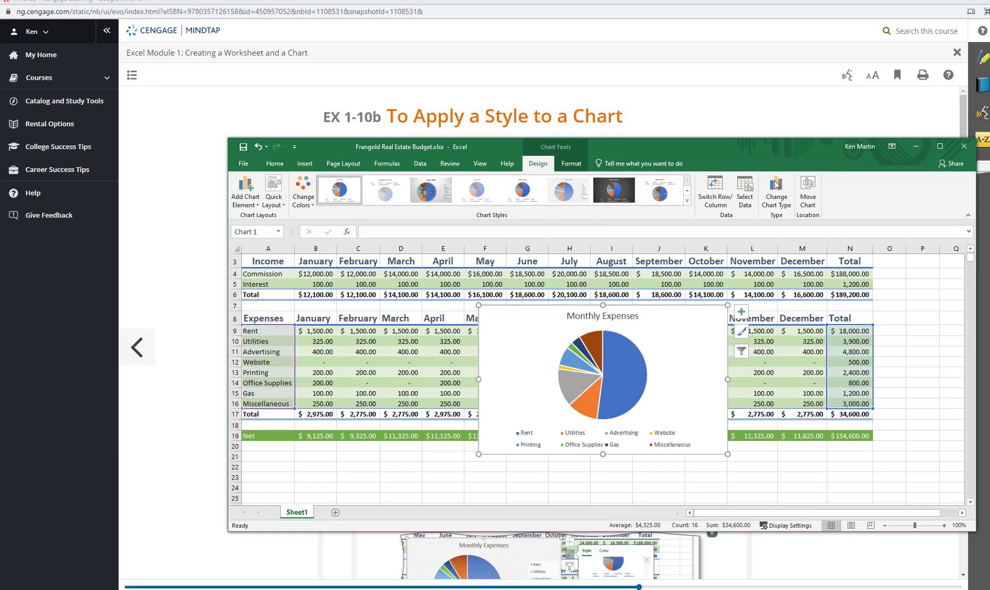
Browse the available chart styles and apply Style 6 to the Monthly Expenses pie chart
click(686, 191)
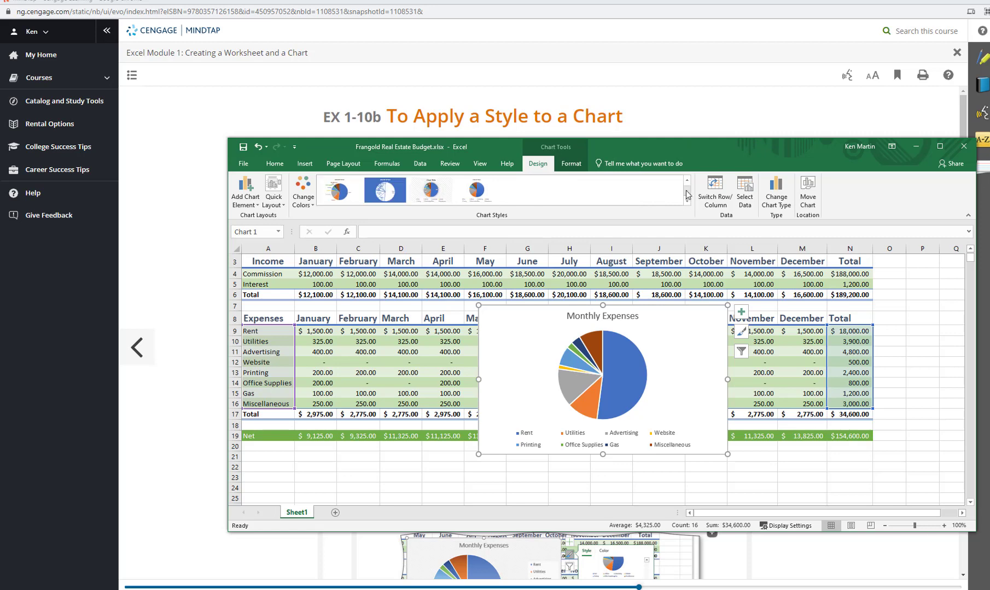
click(687, 181)
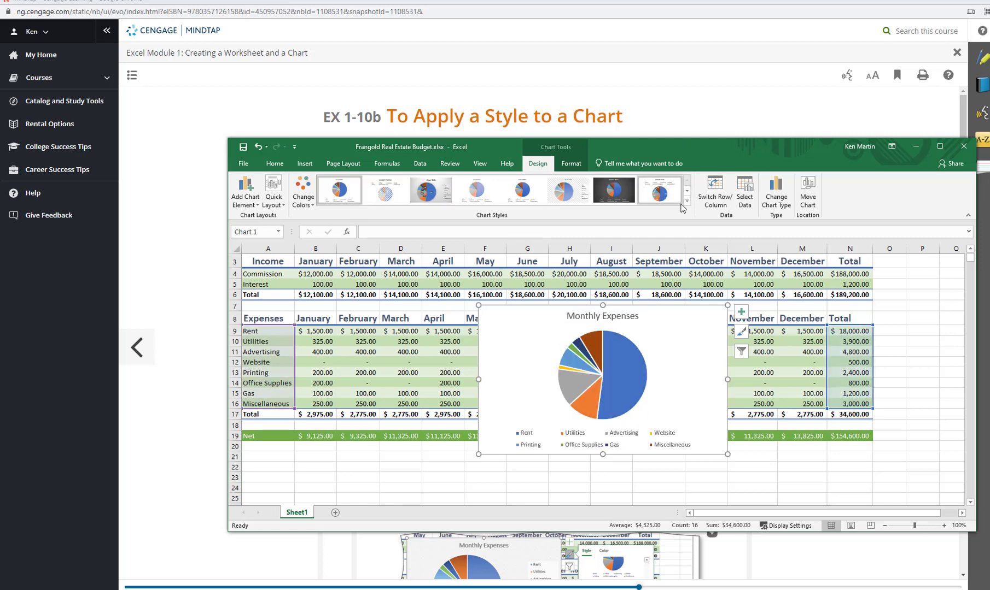
click(687, 202)
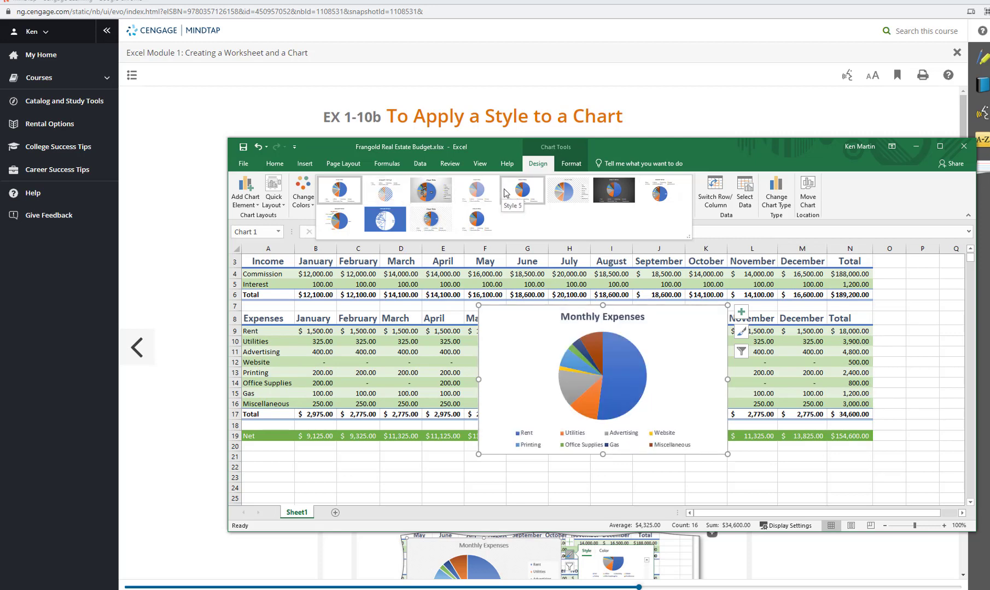
click(556, 193)
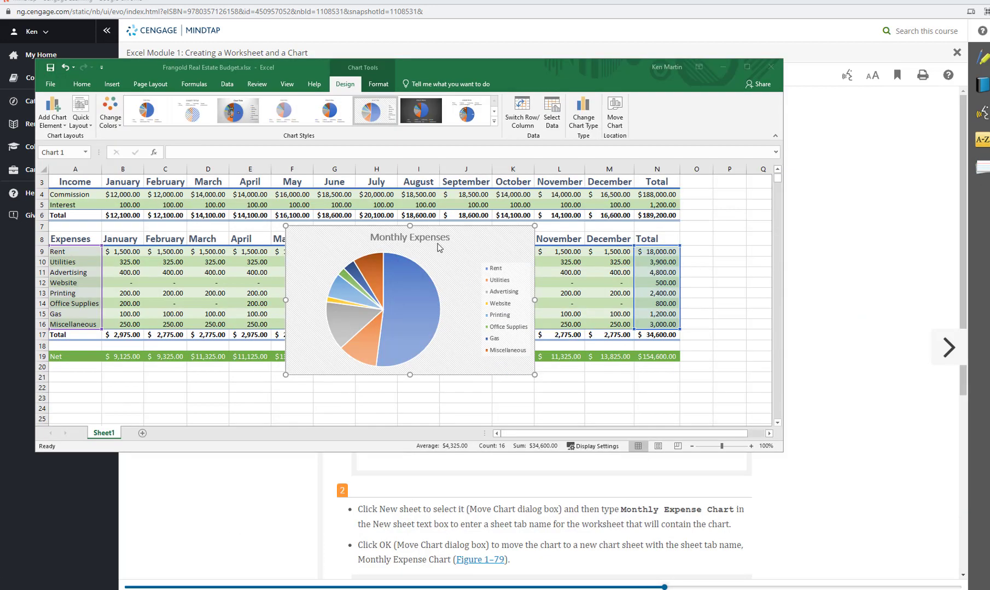
Move the pie chart to a new chart sheet named "Monthly Expoense Chart"
click(443, 266)
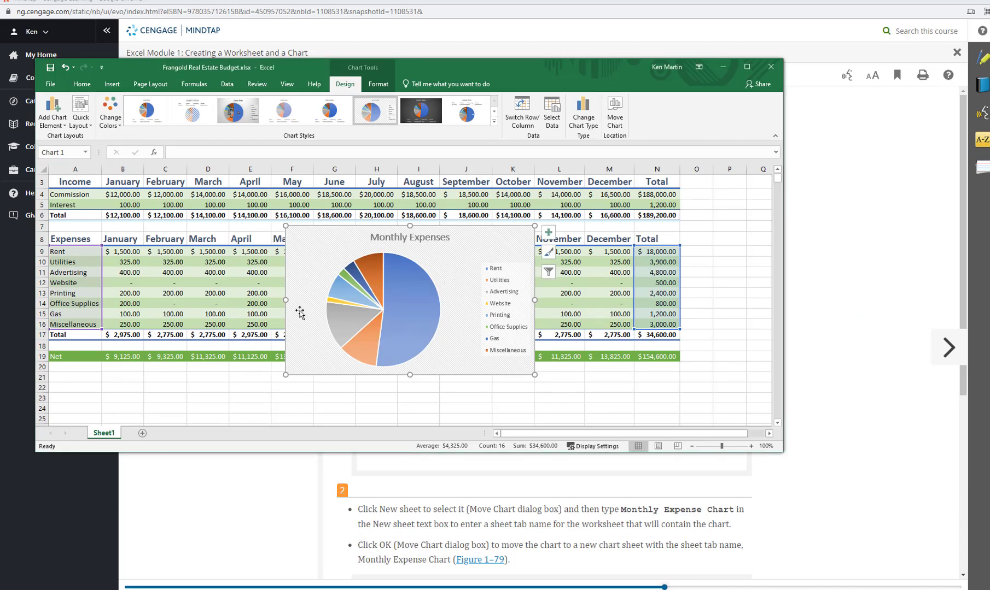
click(613, 119)
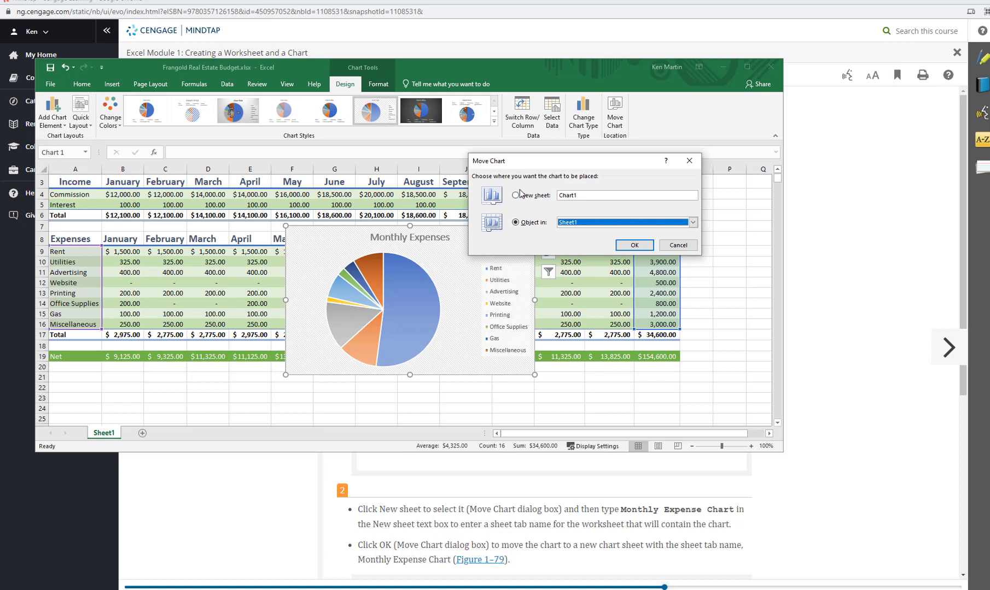
click(518, 195)
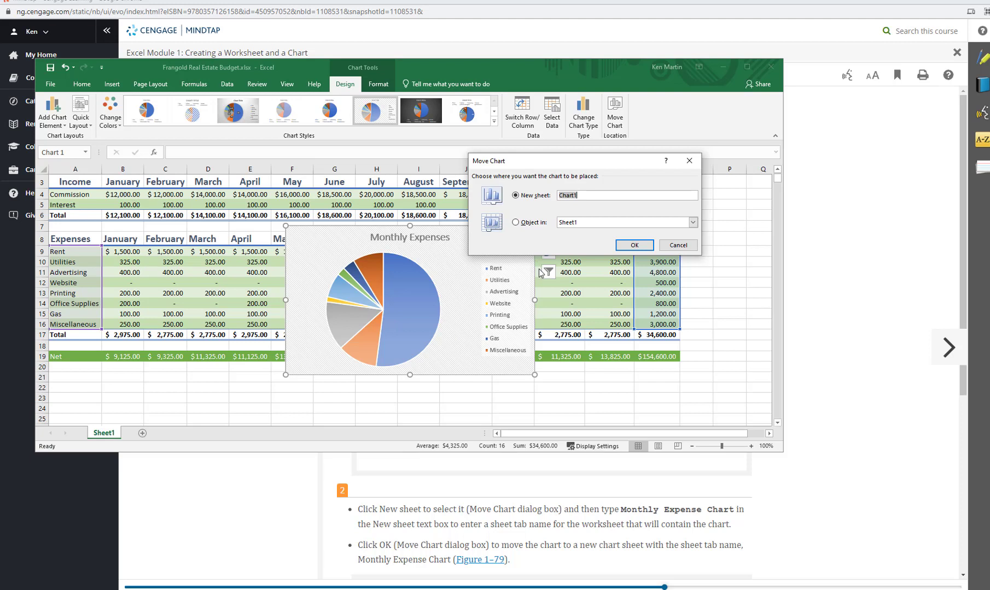
text(Monthly Expense)
click(634, 245)
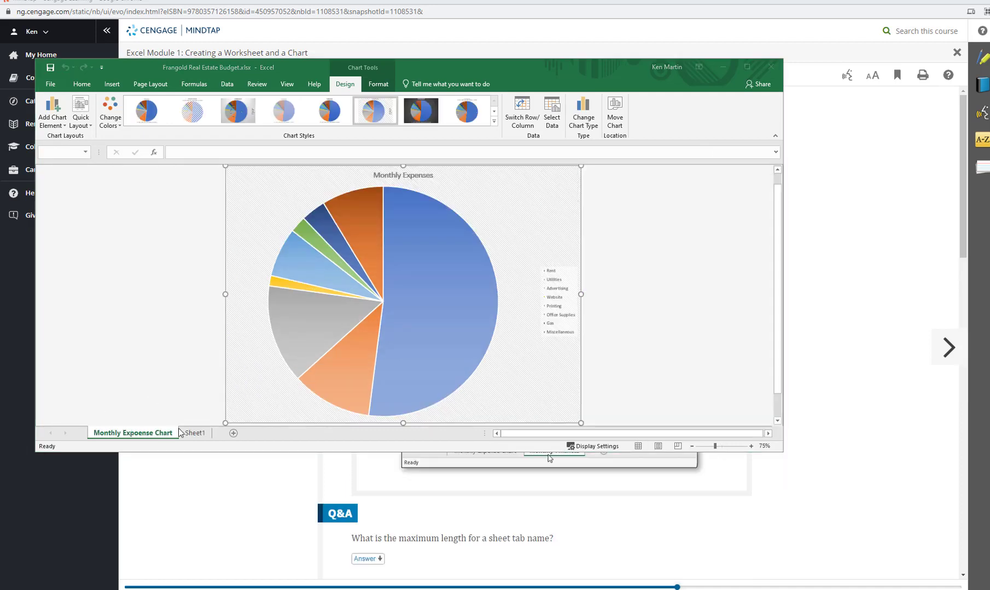
Rename the Sheet1 worksheet as "Monthly Finances"
click(190, 434)
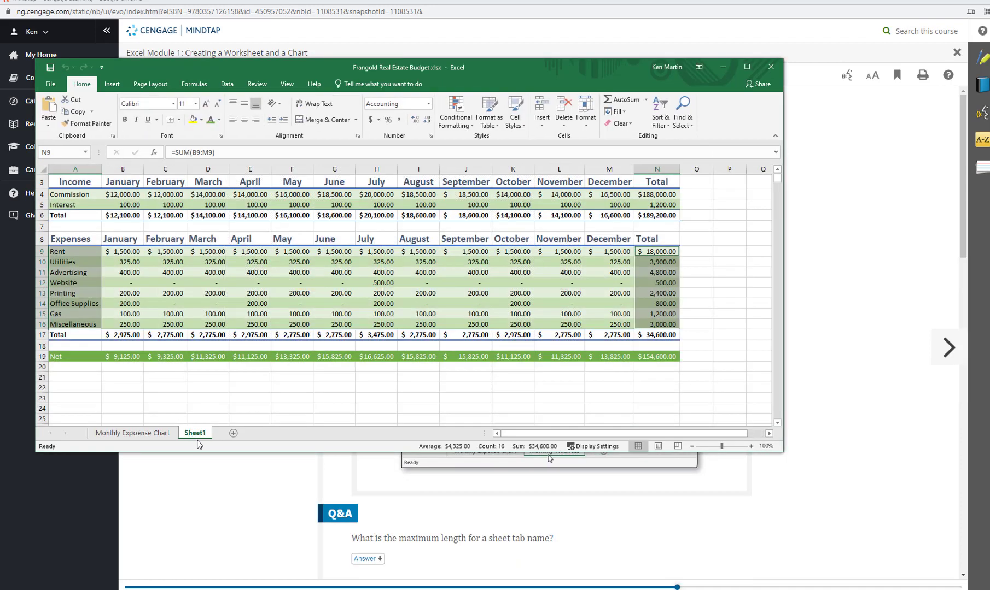
double_click(195, 433)
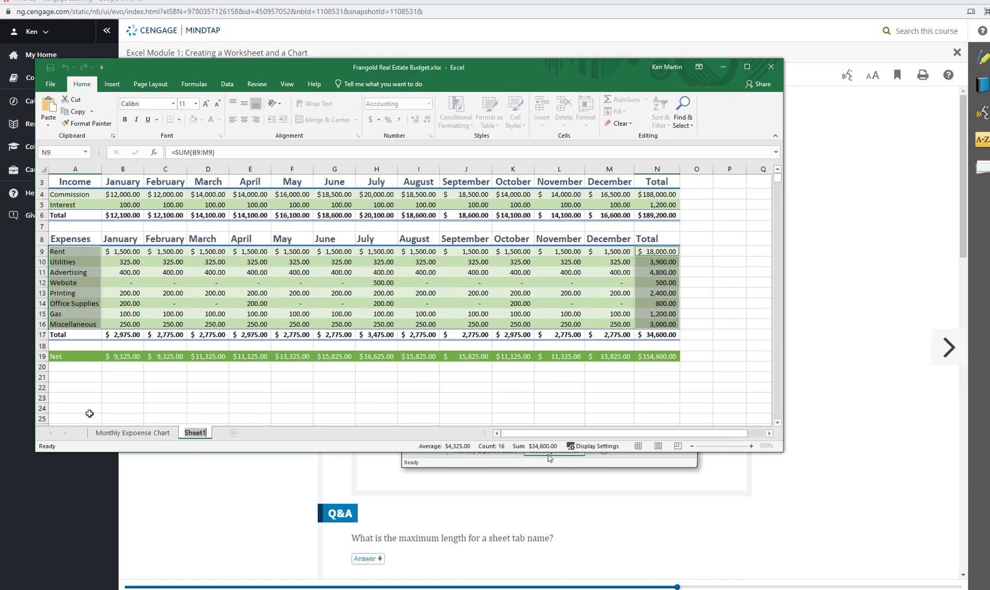
drag(475, 59, 597, 107)
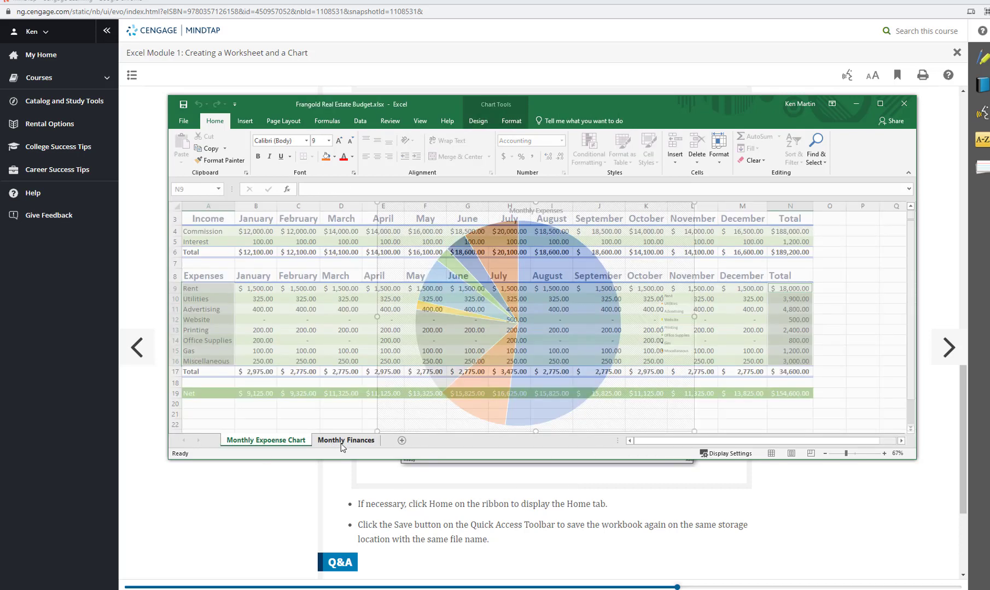
Set the Monthly Finances tab color to Green, Accent 6, and switch to the Monthly Expoense Chart sheet
right_click(345, 442)
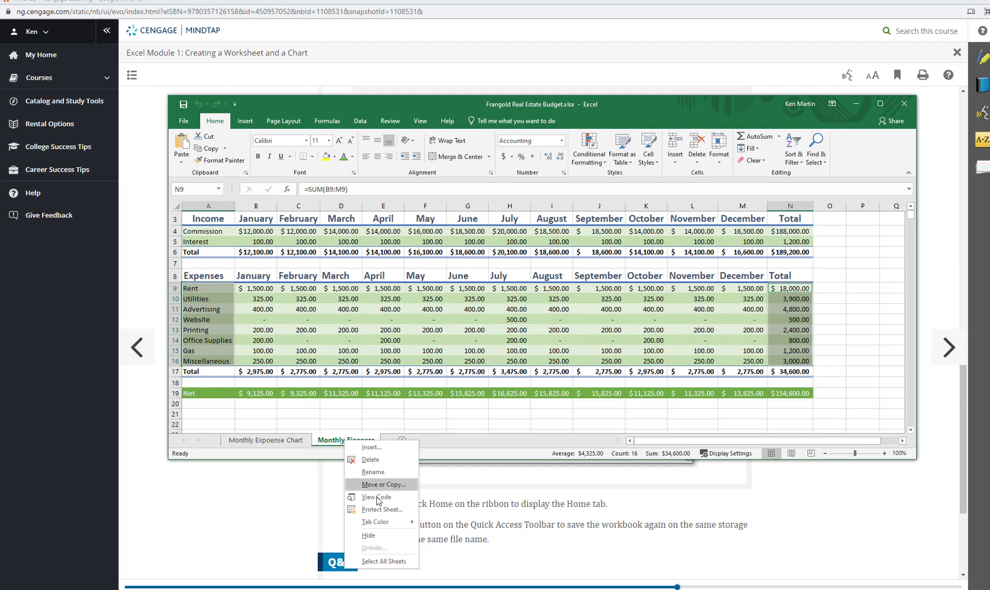
mouse_move(383, 522)
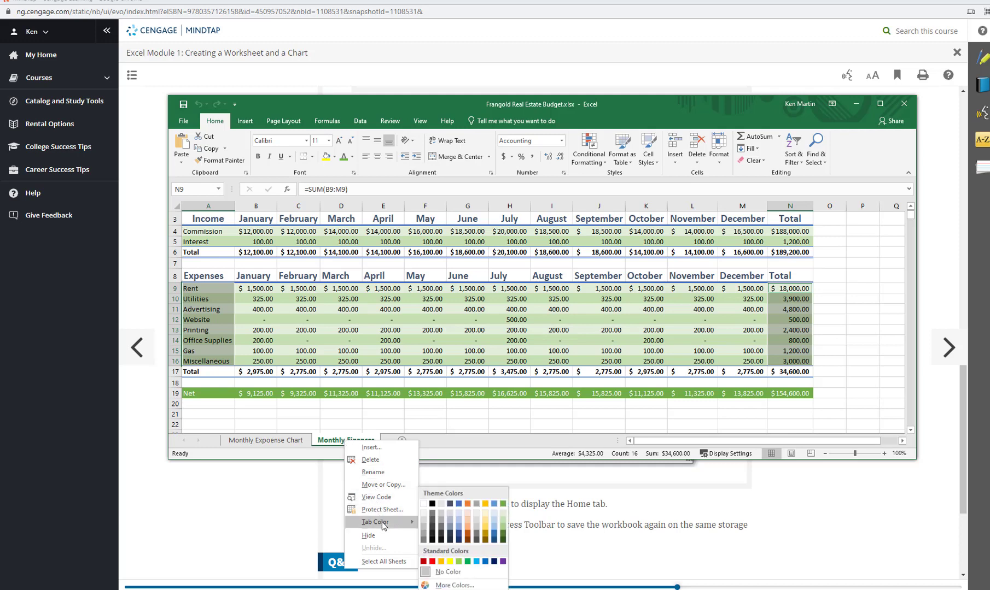
click(503, 503)
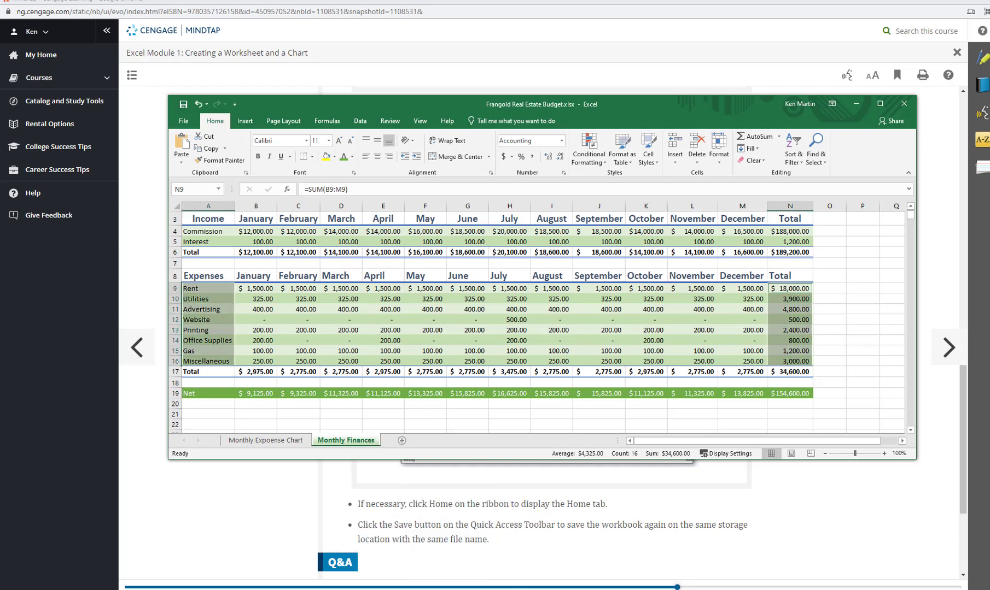
click(288, 442)
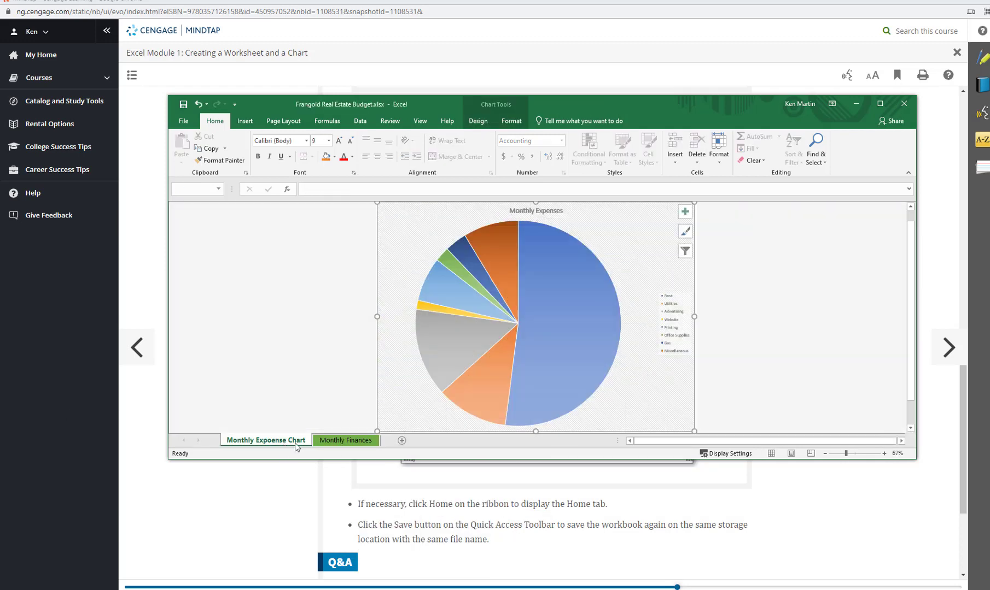
Display the Monthly Finances worksheet and review the textbook instructions for previewing and printing a worksheet in landscape orientation
click(340, 442)
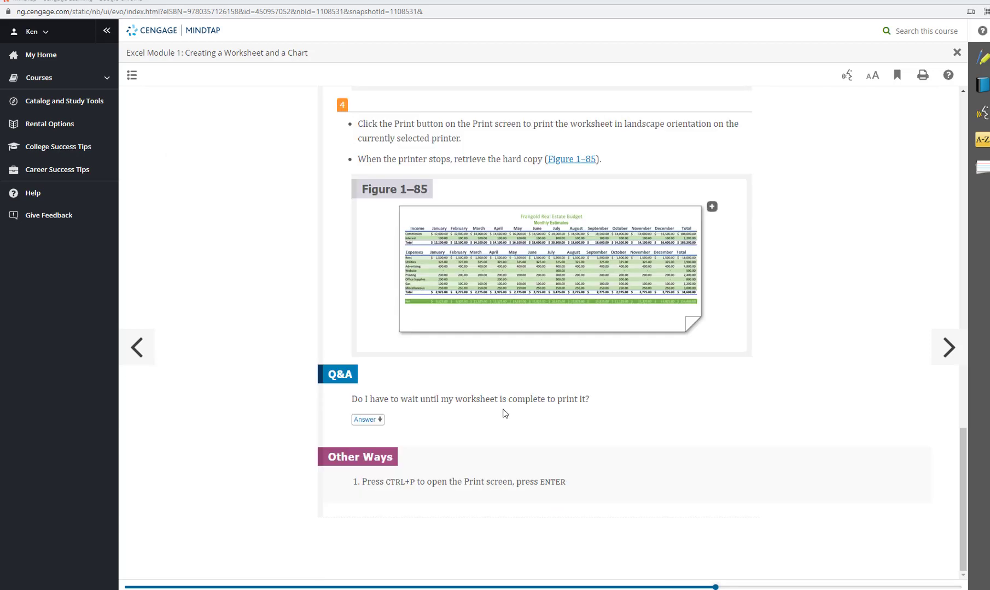
scroll(504, 411, up, 10)
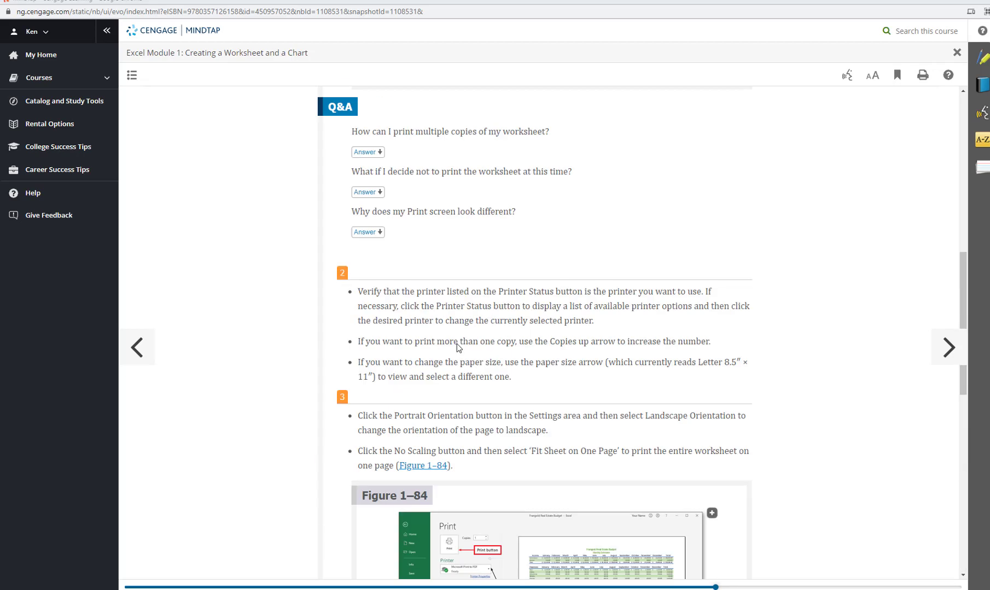
scroll(339, 298, up, 9)
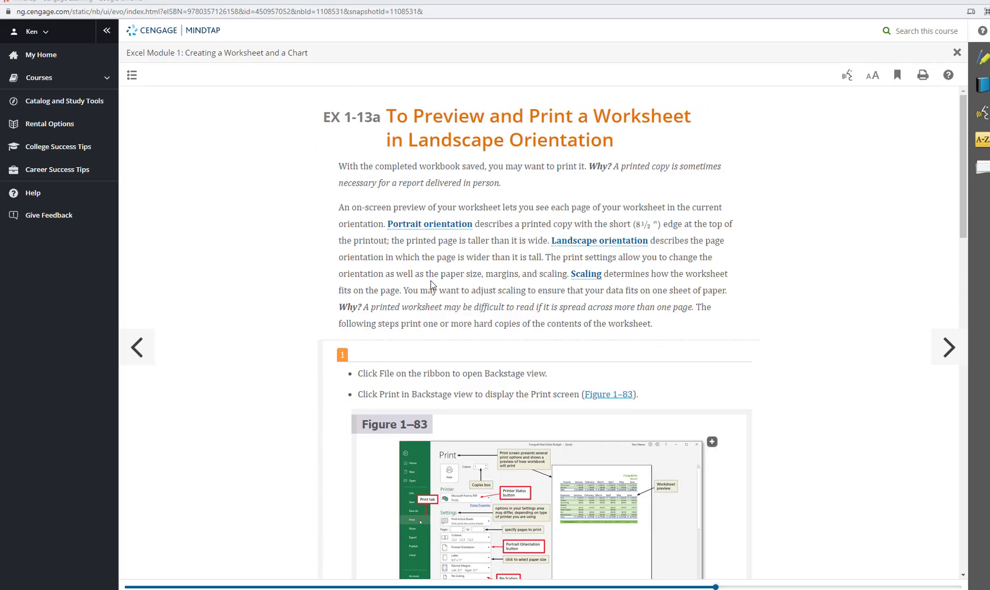
scroll(431, 284, down, 10)
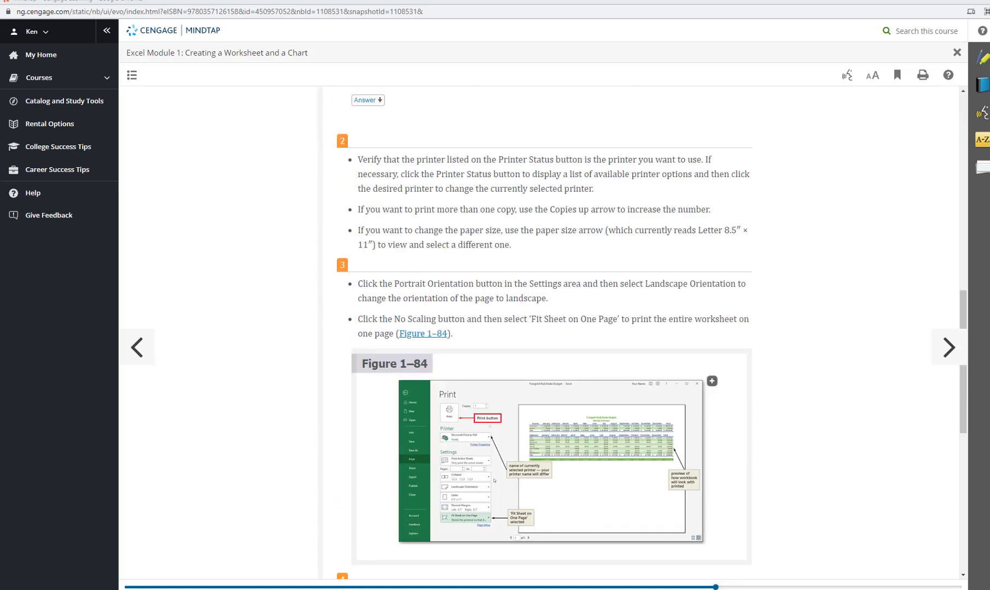
Return to the Monthly Finances worksheet in Excel, deselect the chart data, and open the workbook's Backstage view
key(alt+Tab)
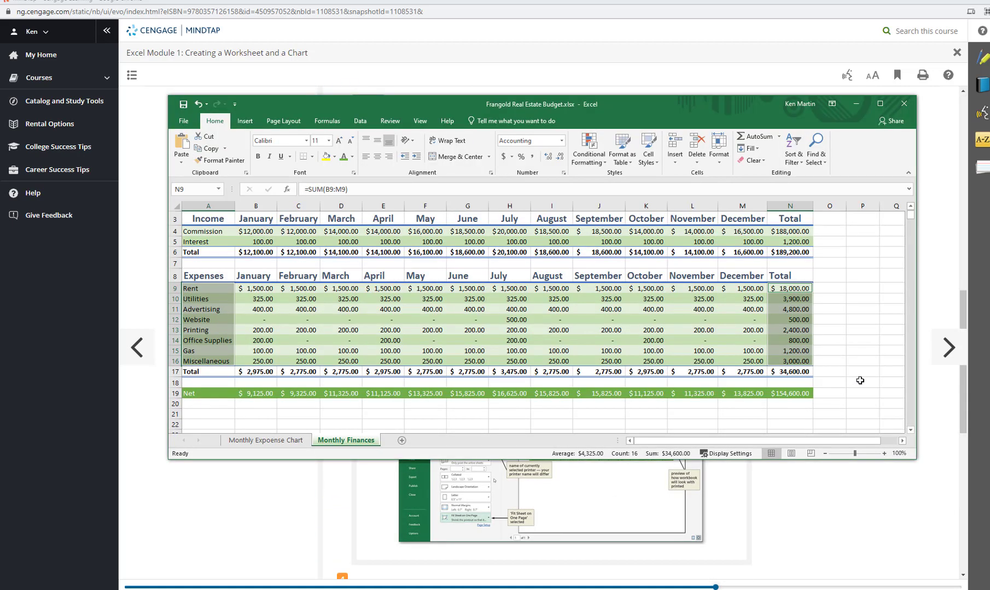
click(843, 354)
click(183, 121)
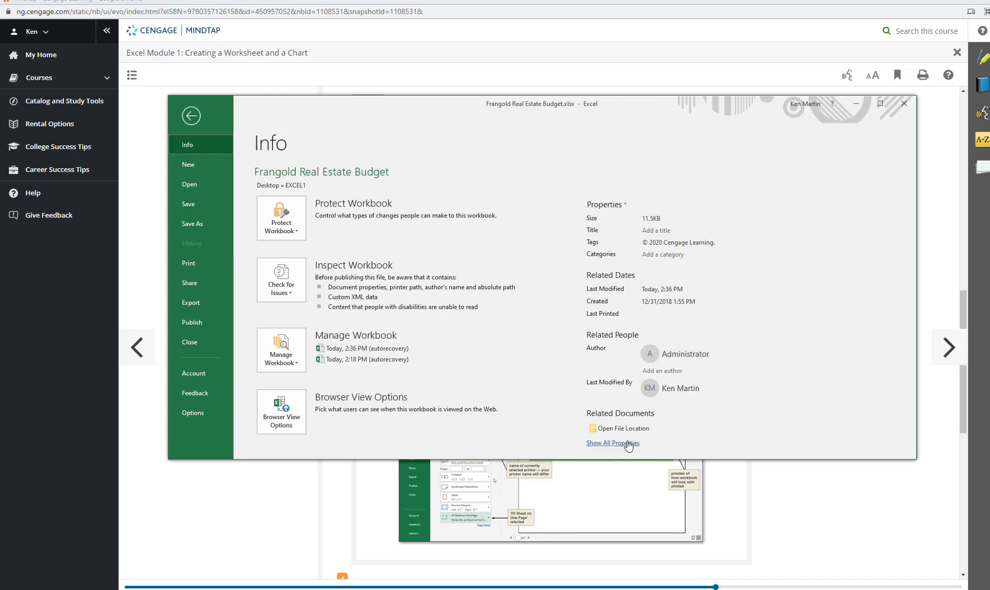
Read the MindTap textbook steps on setting Landscape Orientation, choosing Fit Sheet on One Page and printing the worksheet
click(224, 539)
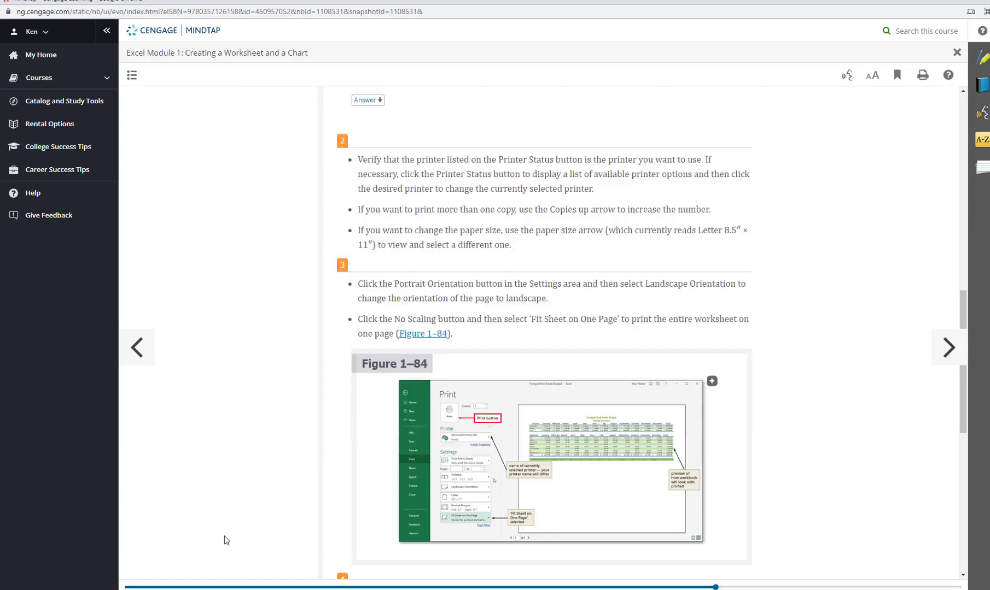
scroll(407, 241, down, 5)
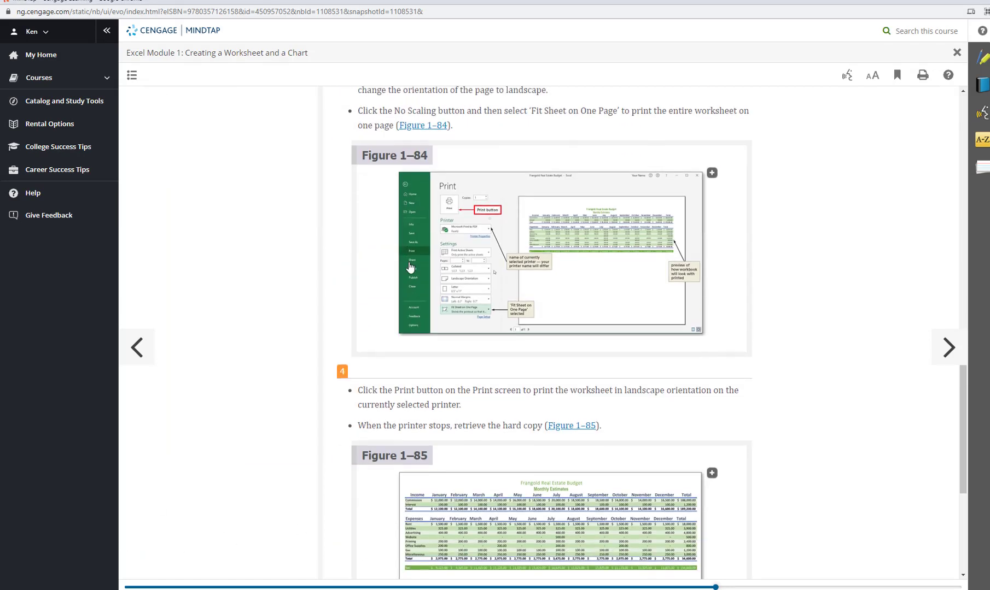
scroll(410, 268, down, 3)
scroll(411, 268, up, 8)
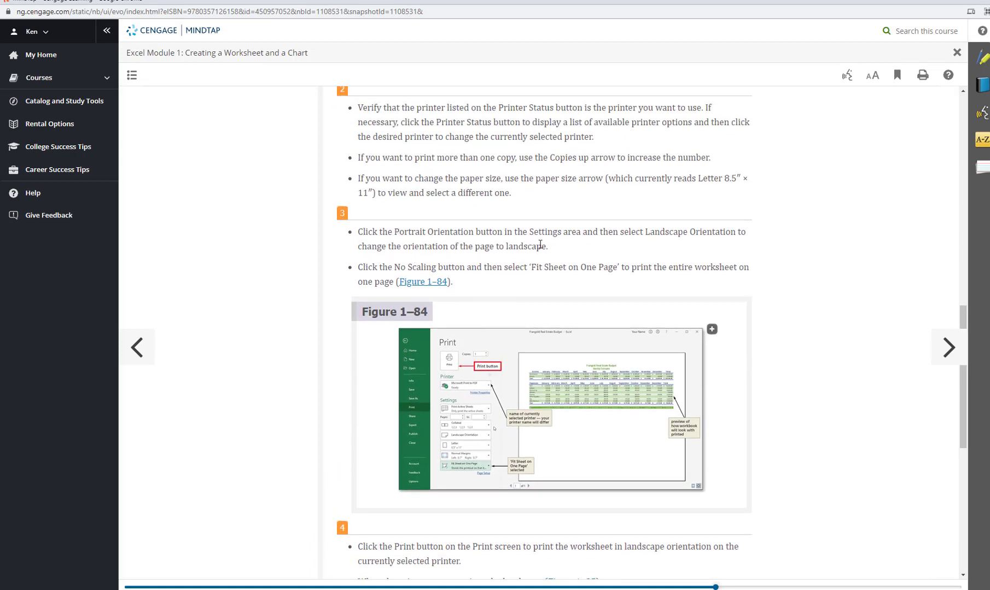
scroll(375, 242, up, 2)
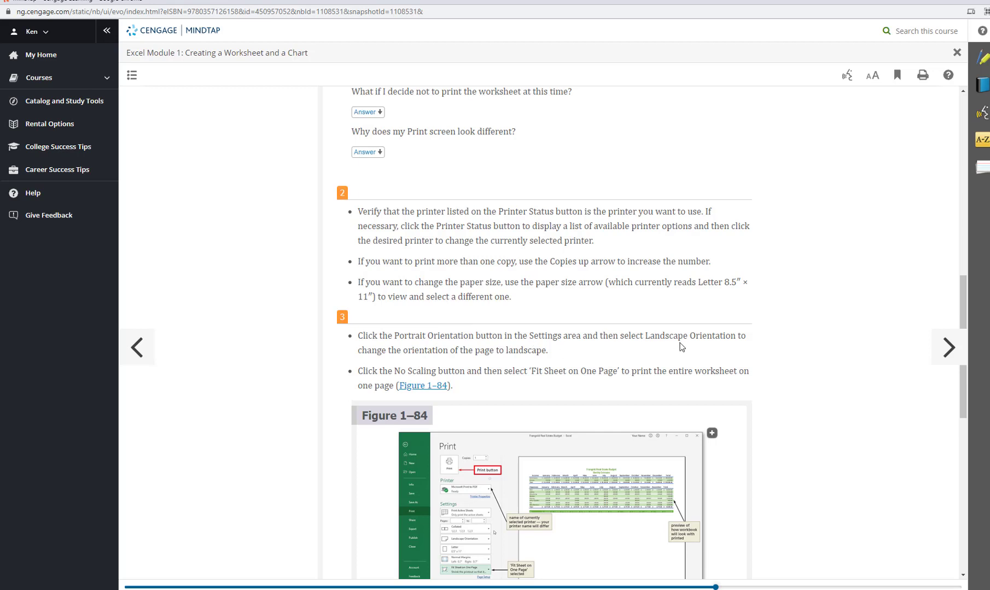
scroll(631, 345, down, 2)
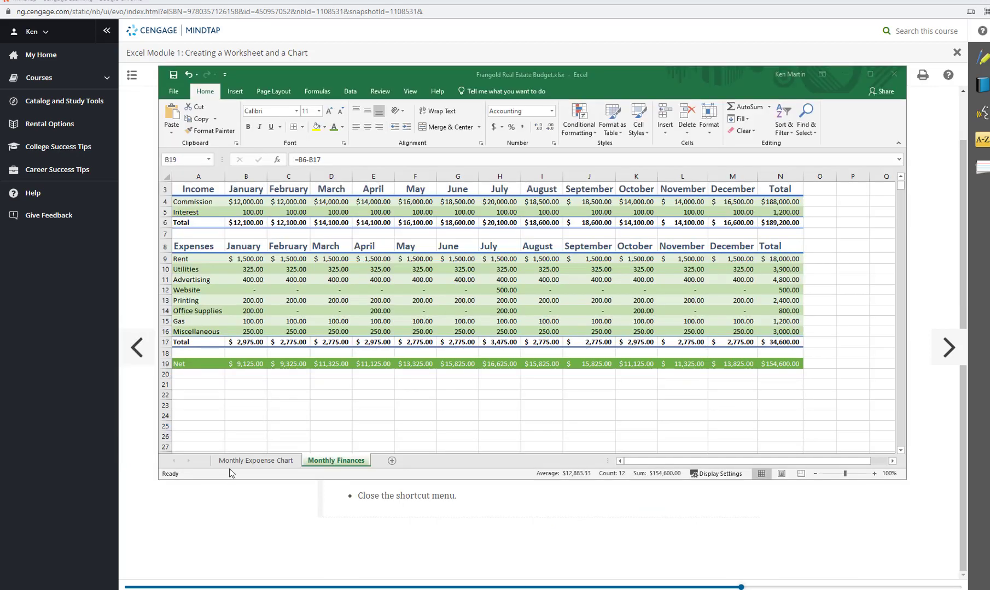
Correct the chart sheet's misspelled name to "Monthly Expense Chart"
right_click(261, 462)
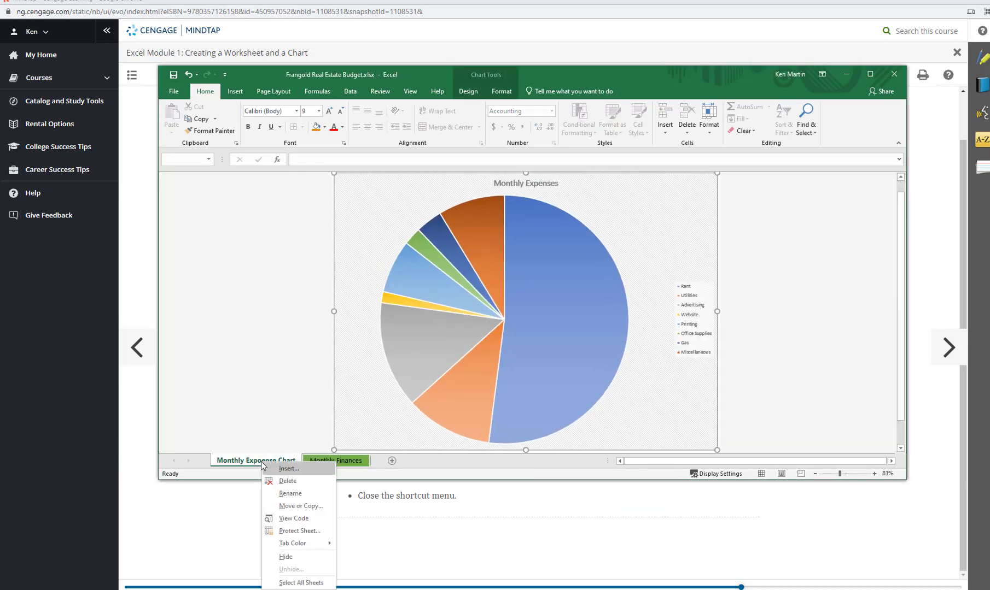
click(299, 495)
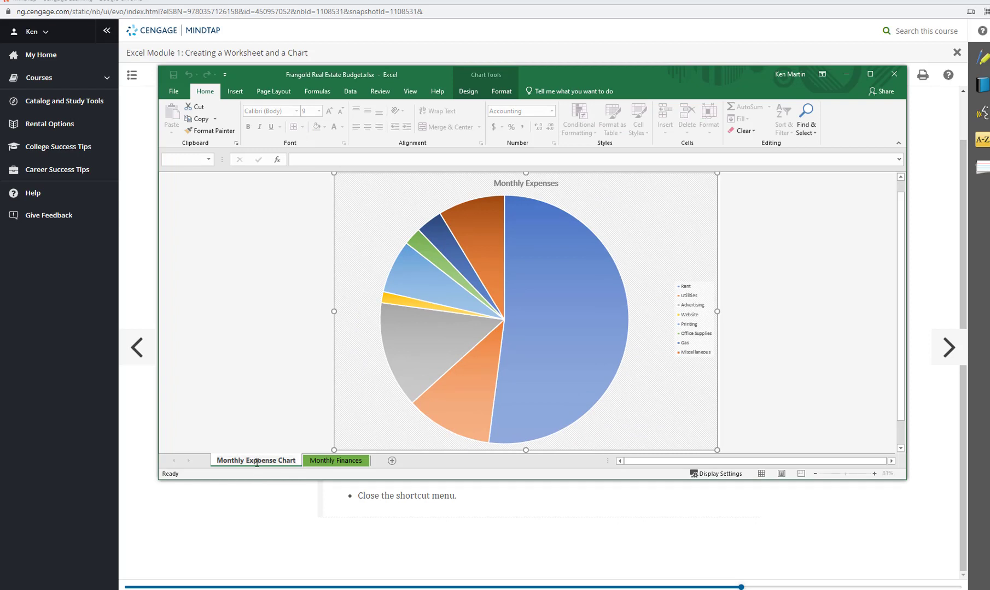
key(BackSpace)
mouse_move(368, 589)
click(413, 588)
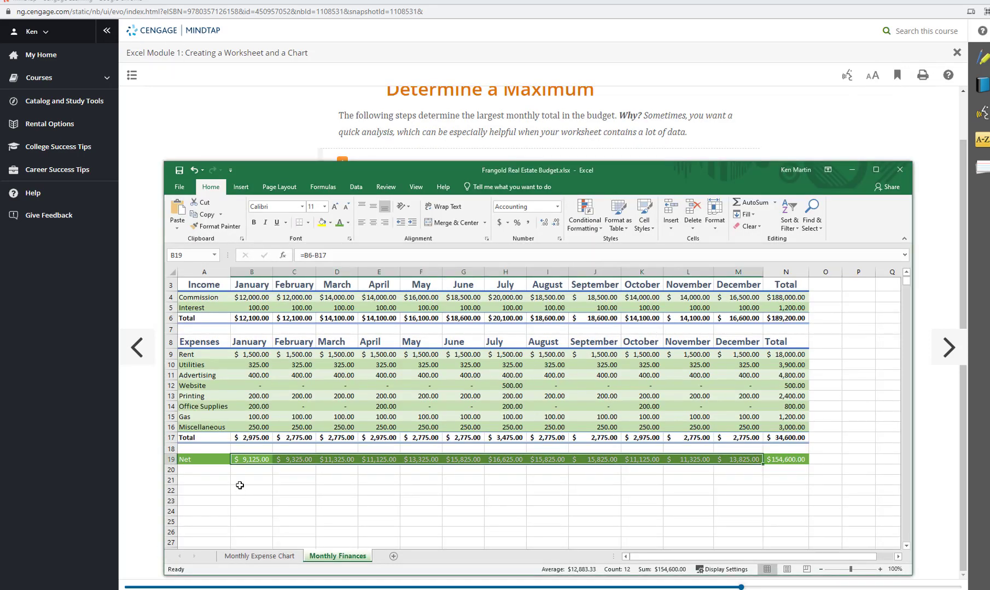
Show the Maximum of the selected monthly Net values in the status bar
right_click(587, 574)
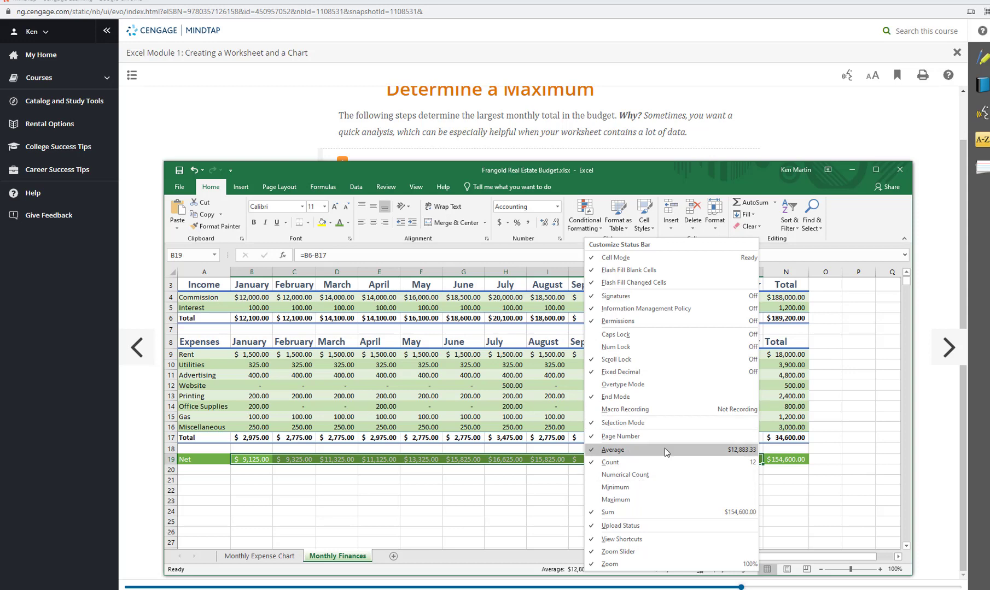
click(617, 500)
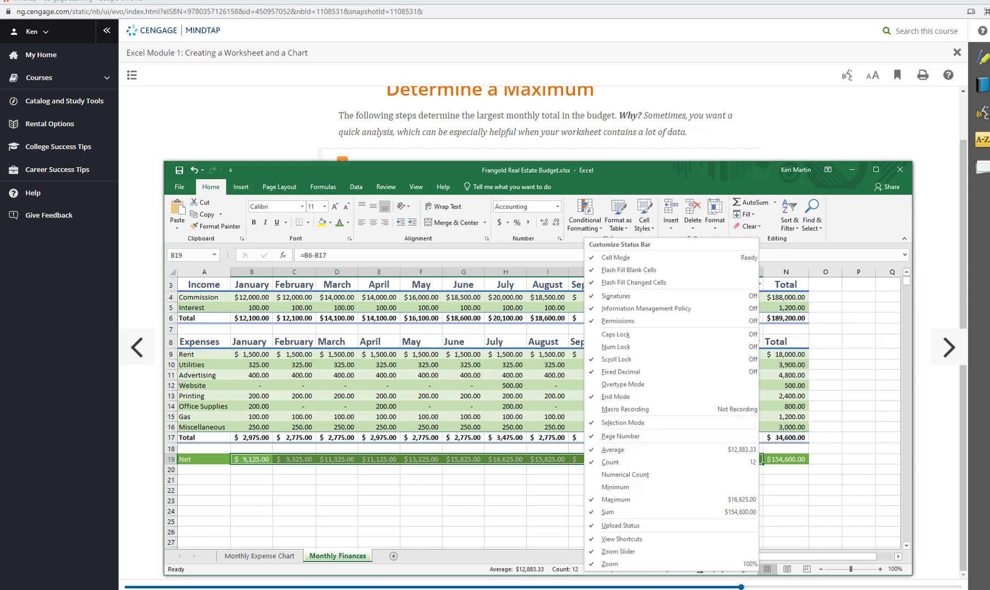
click(468, 575)
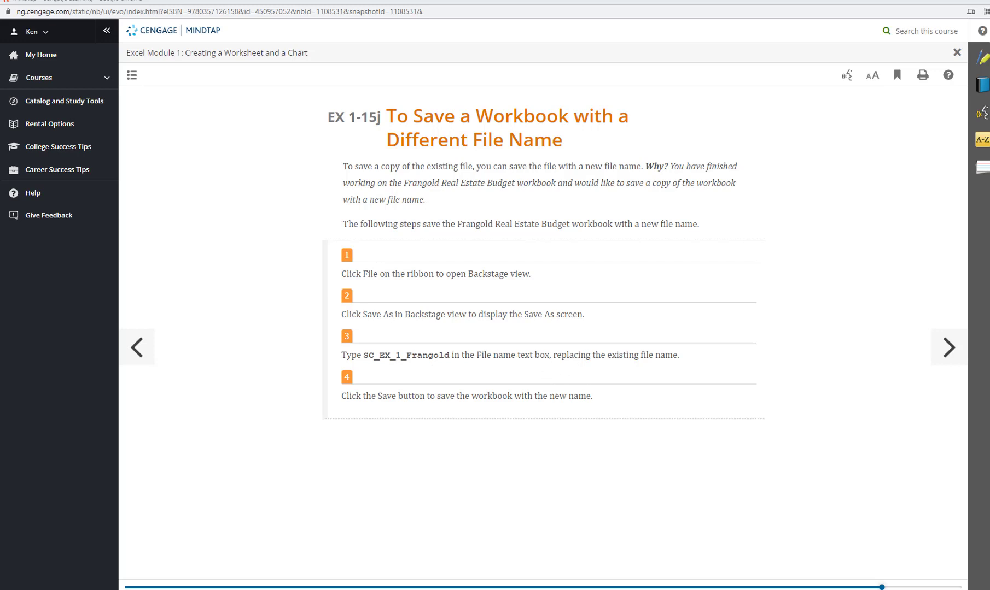
Save the workbook as SC_EX_1_Franfold in the EXCEL1 folder on the desktop, and close it
key(alt+Tab)
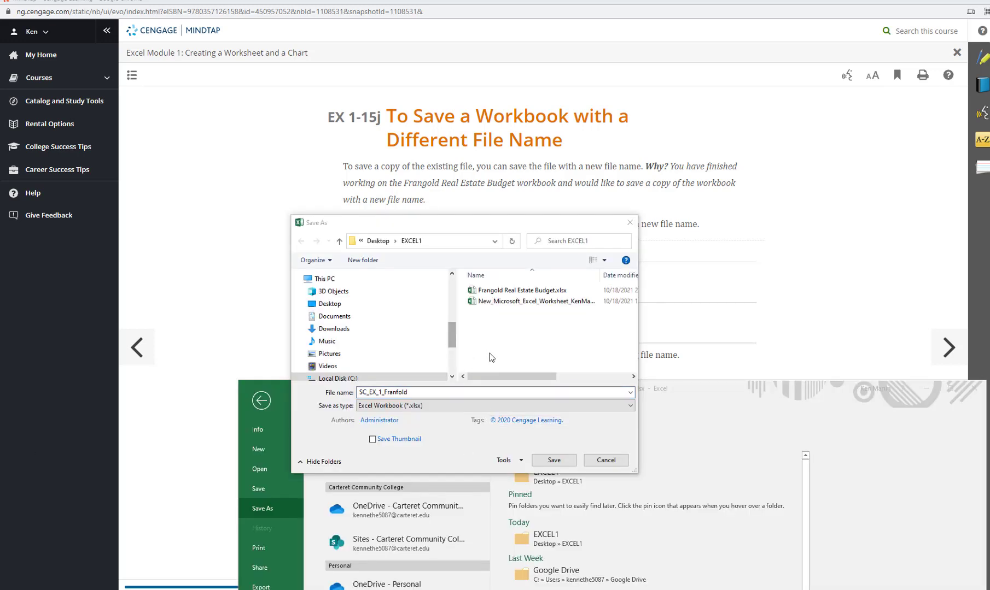
click(554, 461)
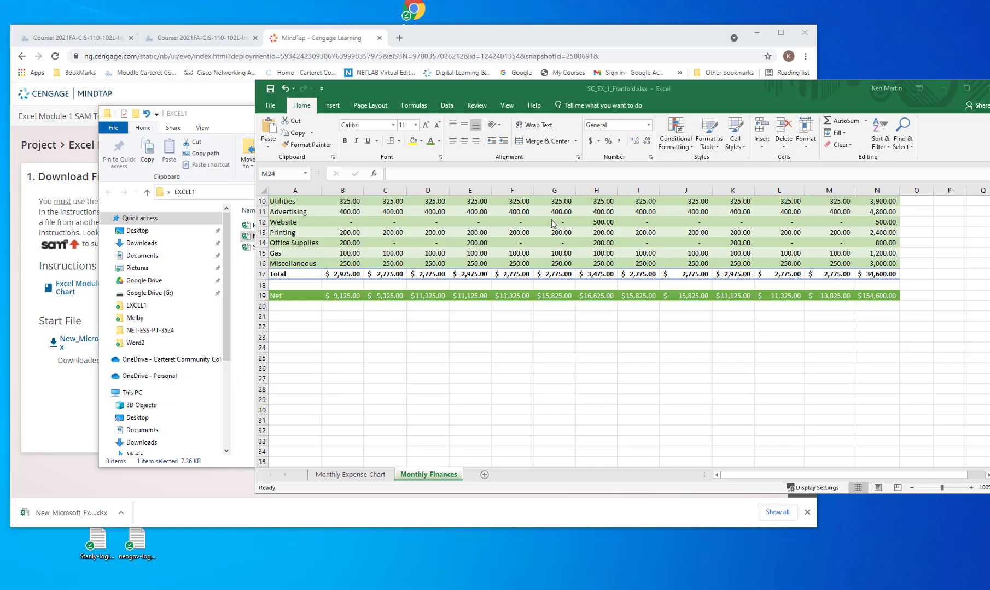
drag(731, 93, 613, 84)
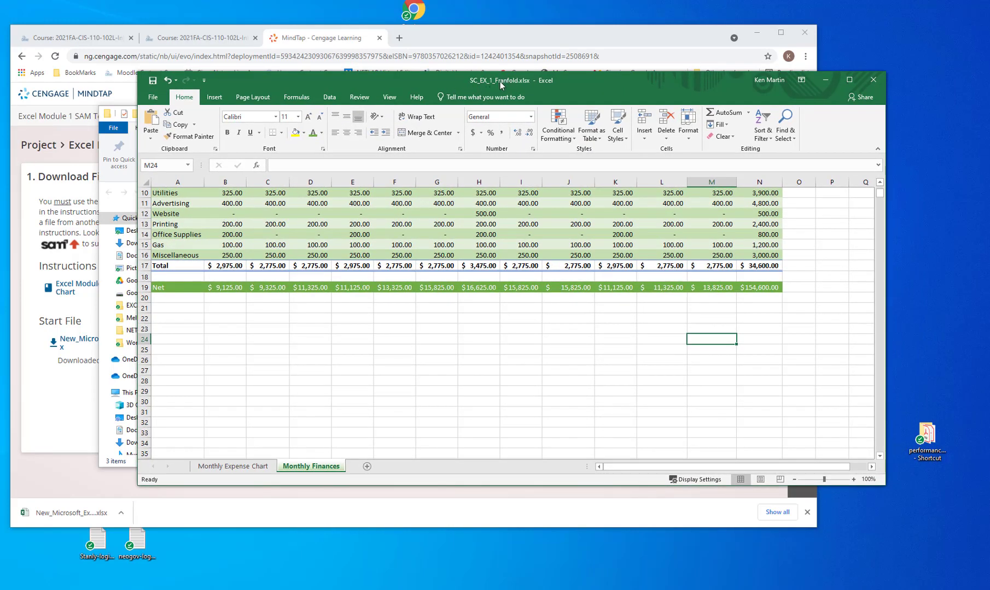
click(874, 81)
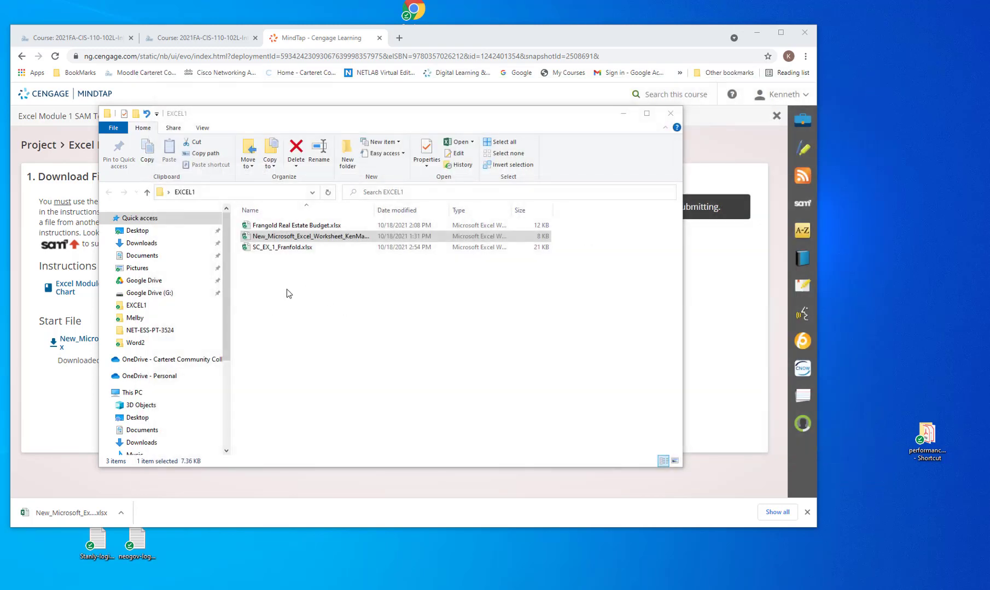
Duplicate SC_EX_1_Franfold.xlsx within the EXCEL1 folder and move the folder window aside to uncover the SAM upload page
drag(281, 249, 275, 353)
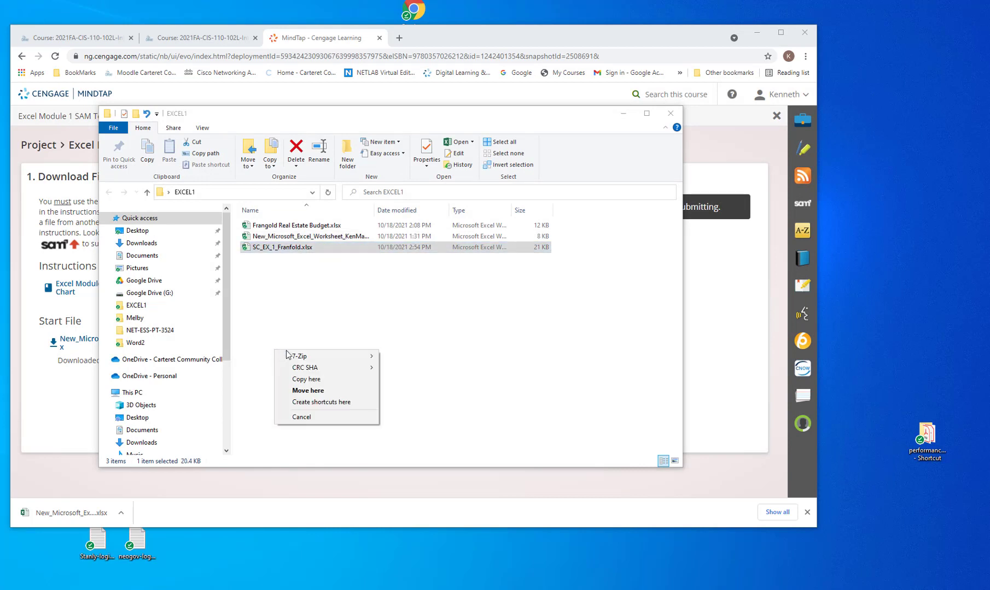
click(313, 382)
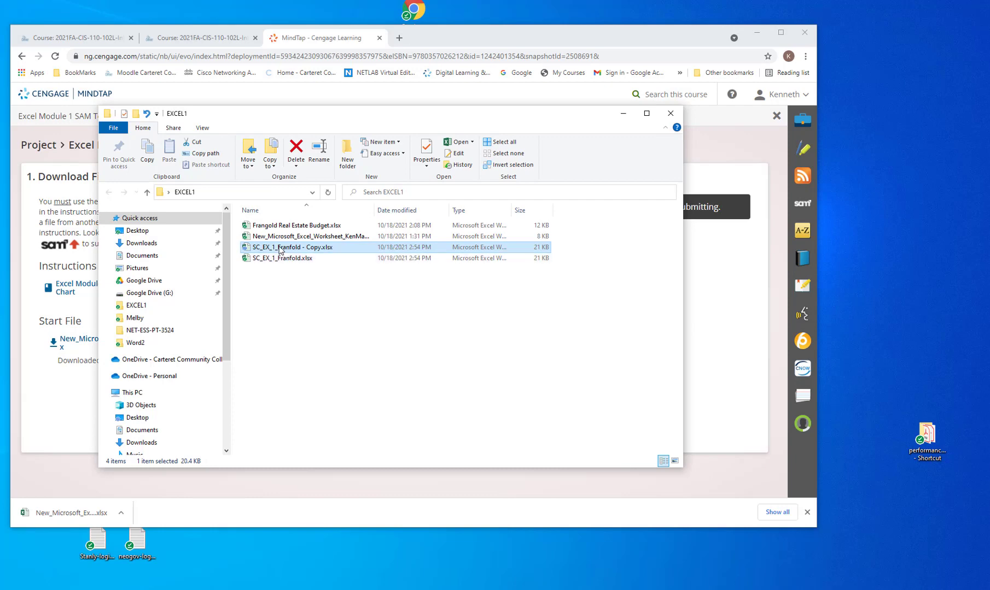
drag(292, 115, 685, 155)
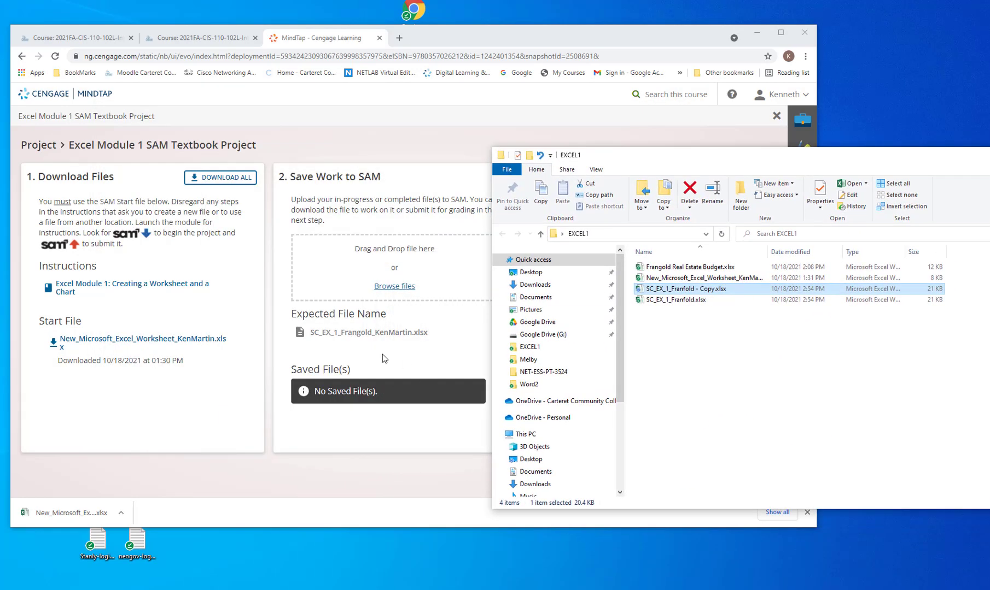
Rename the copied workbook as SC_EX_1_Frangold_ followed by the student's full name, without a file extension
right_click(673, 289)
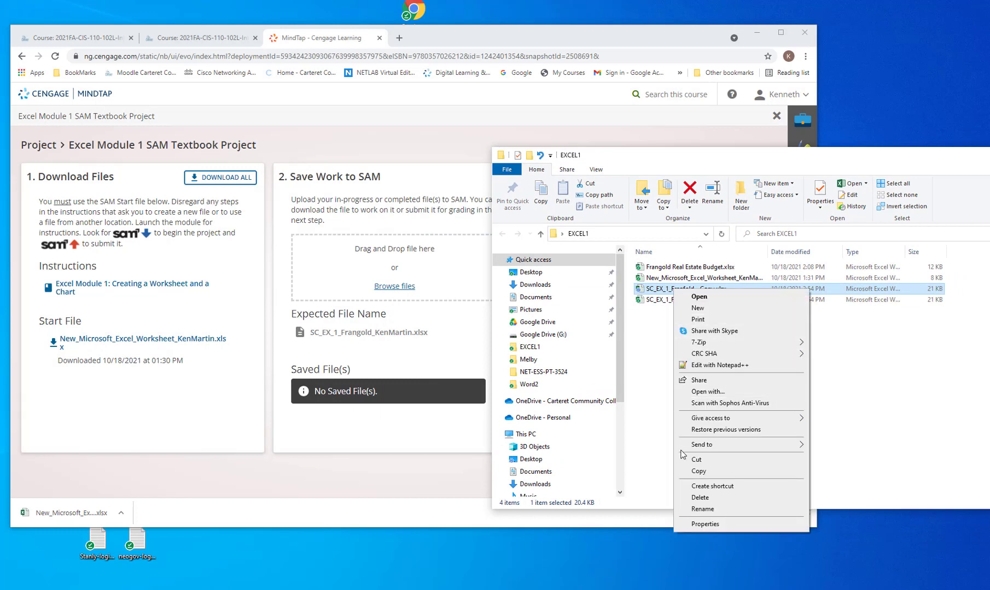
click(702, 509)
click(682, 289)
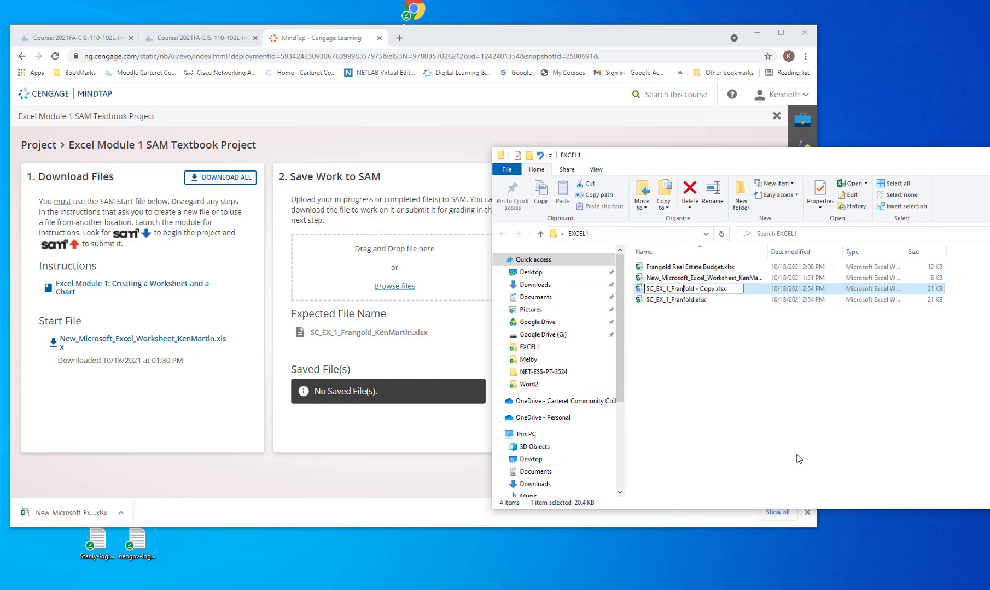
key(Delete)
text(g)
key(BackSpace)
key(BackSpace)
key(BackSpace)
key(BackSpace)
key(BackSpace)
key(BackSpace)
key(BackSpace)
text(enMartin)
key(Return)
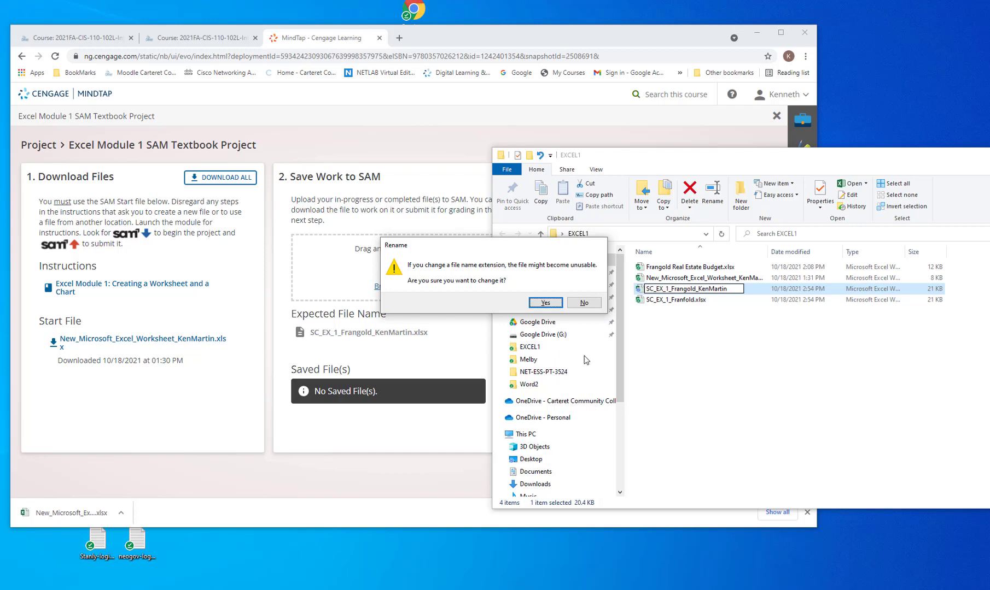
click(545, 303)
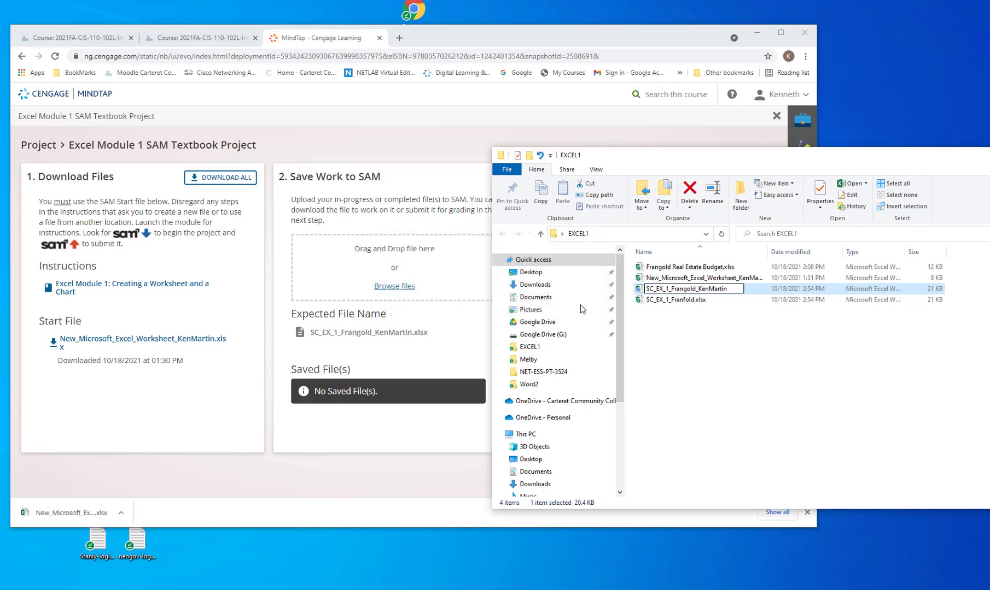
Add the .xlsx extension back to the renamed SC_EX_1_Frangold file
right_click(708, 290)
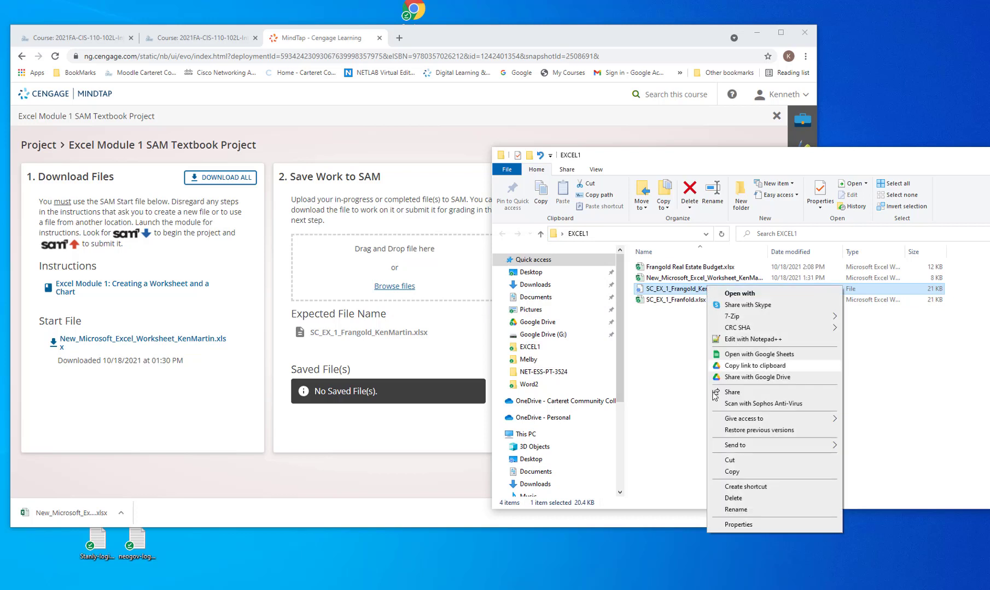
click(738, 513)
click(732, 288)
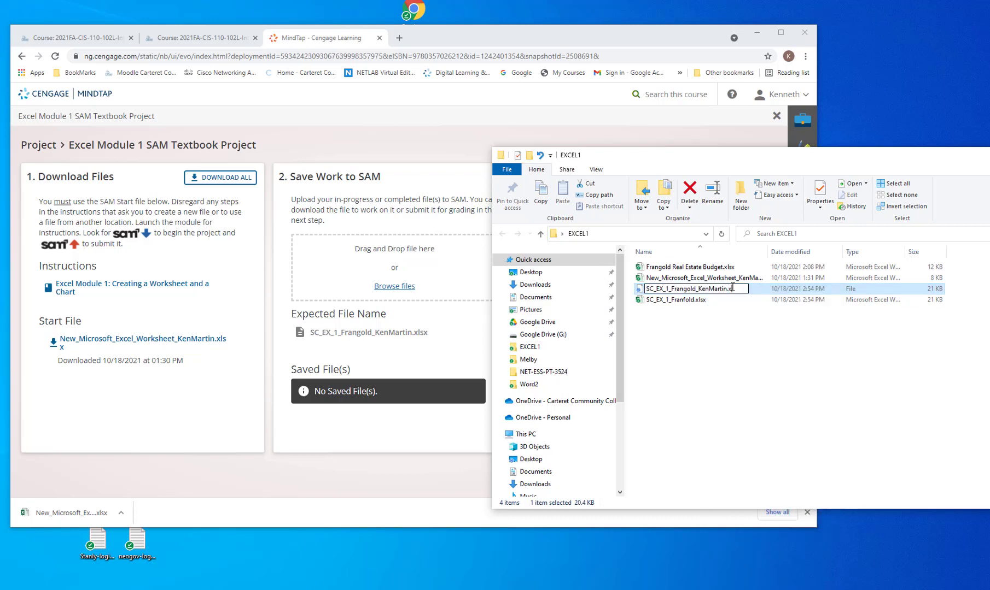
text(.xlsx)
key(Return)
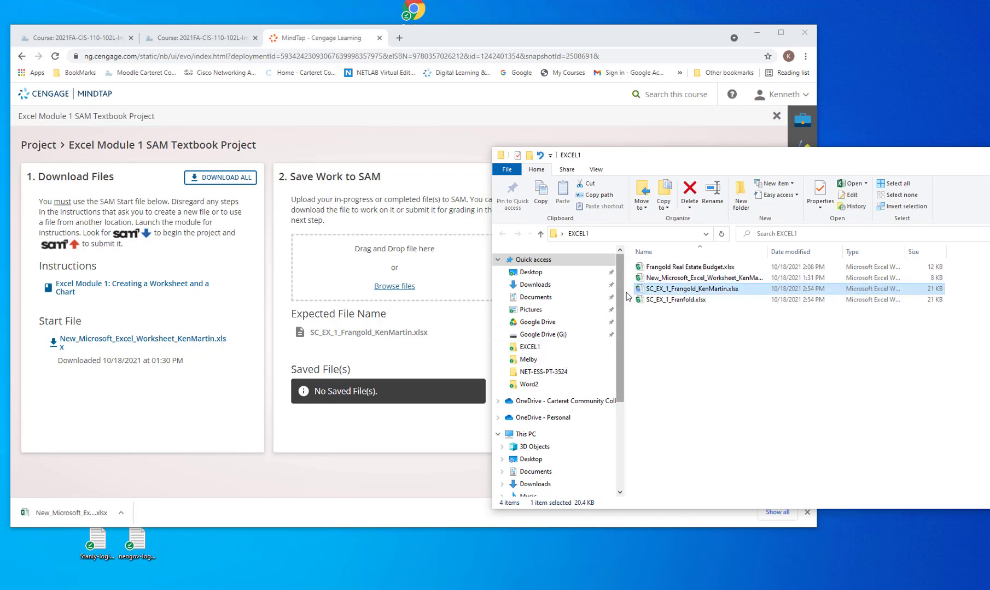
Upload the renamed SC_EX_1_Frangold workbook to SAM and submit it for grading
drag(661, 293, 465, 305)
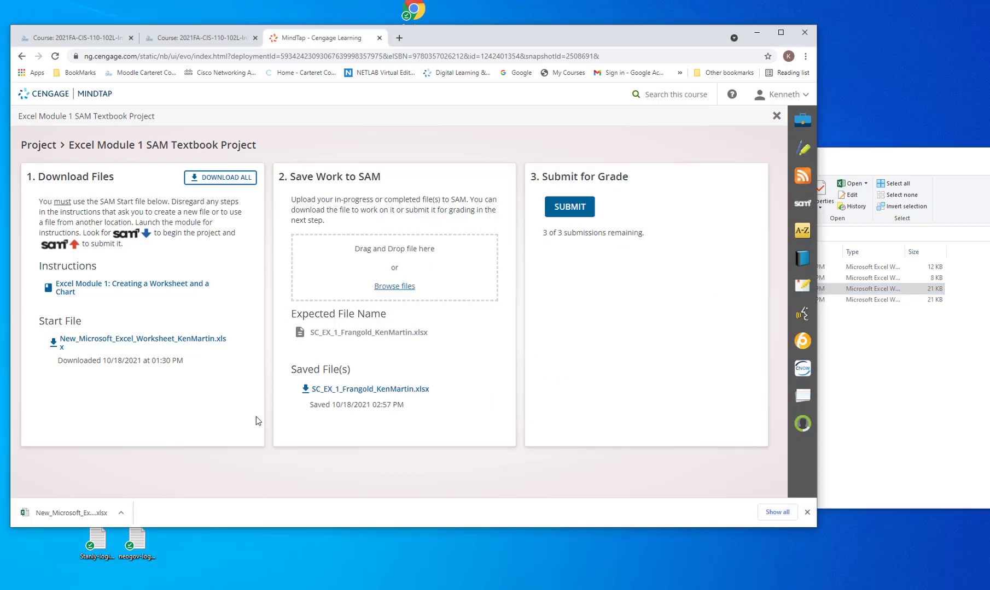
click(579, 210)
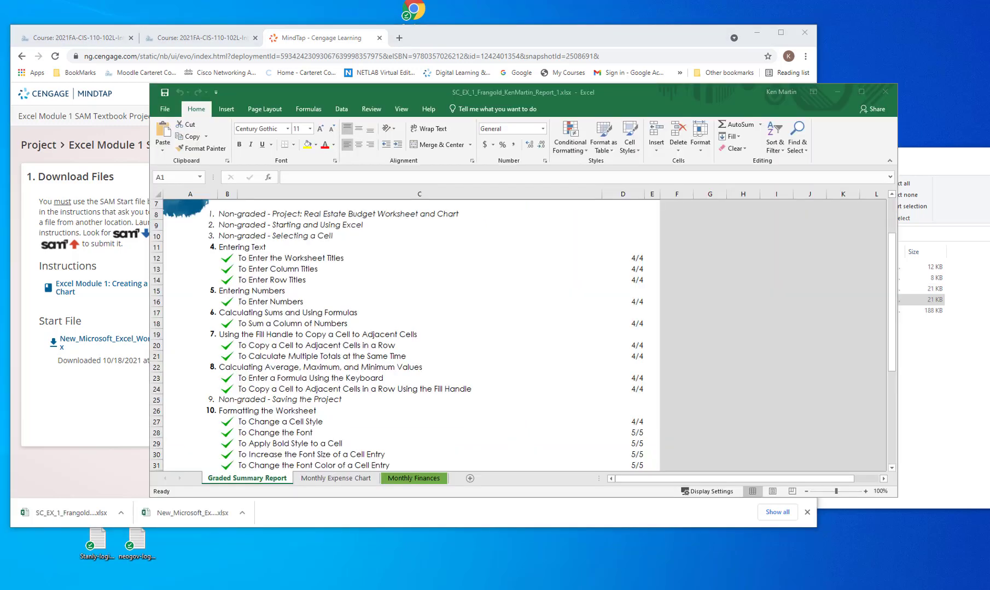
Review the Graded Summary Report worksheet for completed and missed project tasks
scroll(330, 311, down, 2)
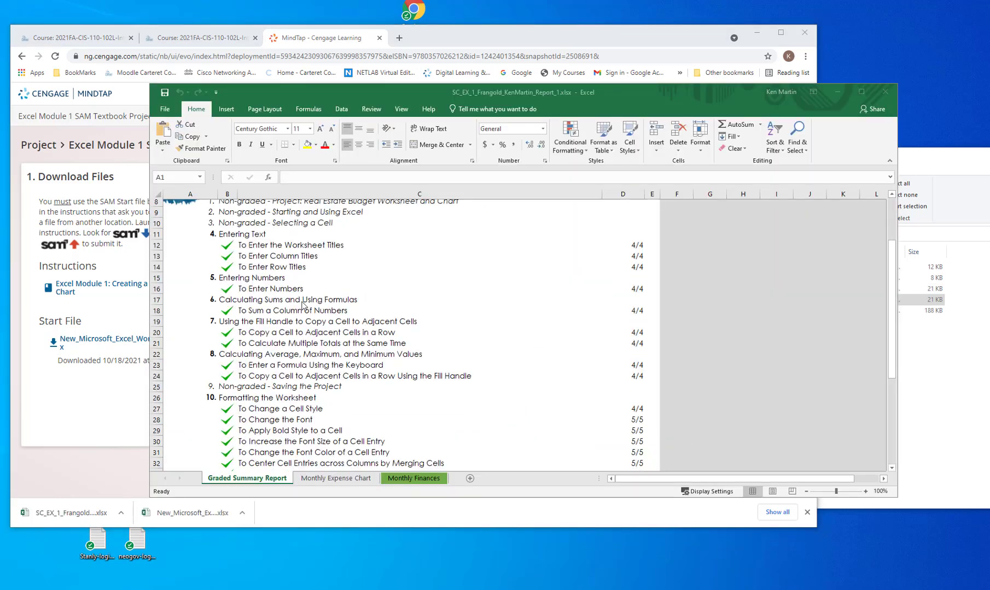
scroll(268, 291, up, 4)
scroll(268, 291, down, 9)
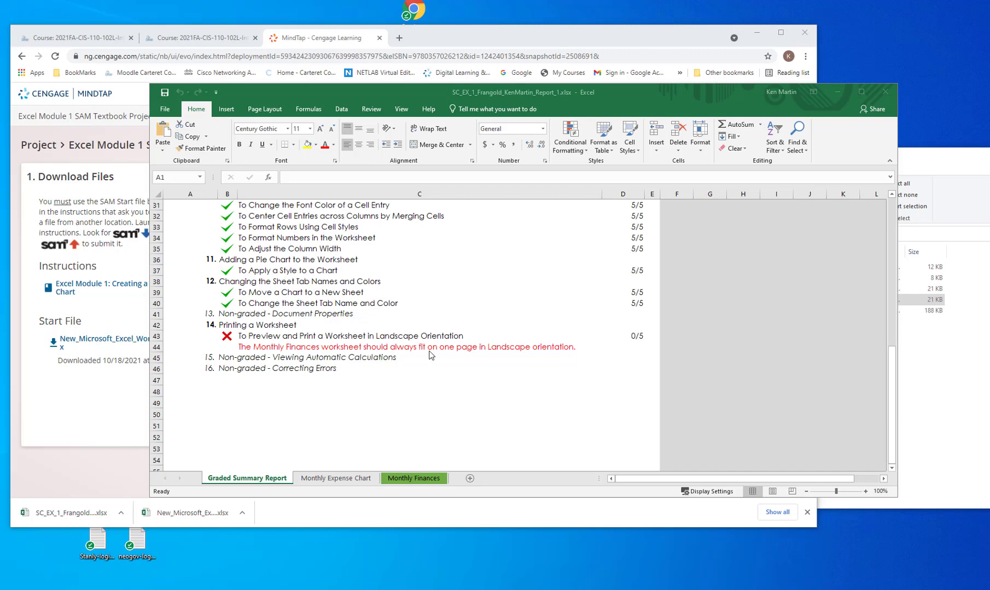
Open the print preview of the Monthly Finances worksheet to check its orientation and scaling settings
click(424, 478)
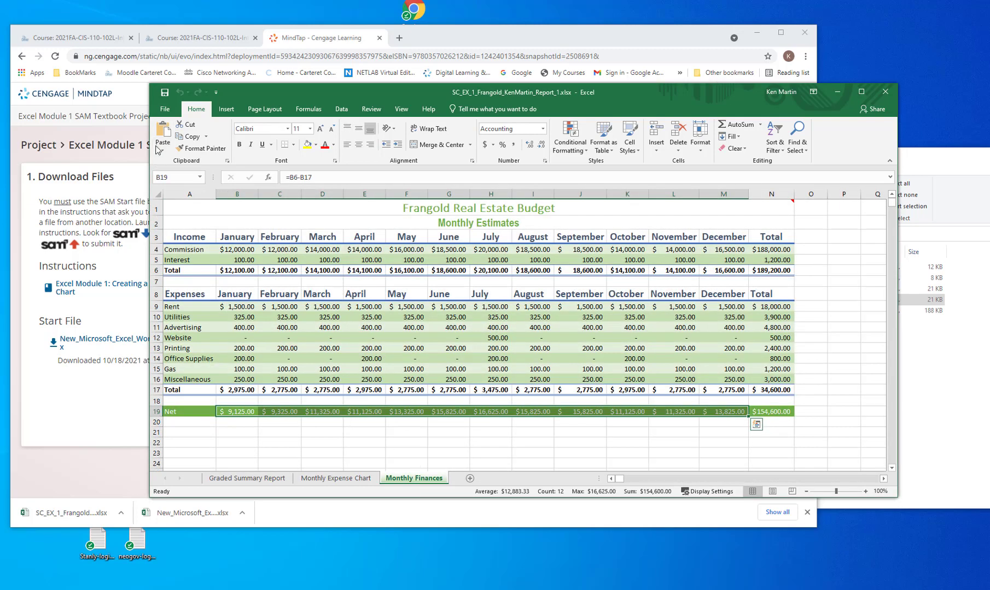
click(164, 109)
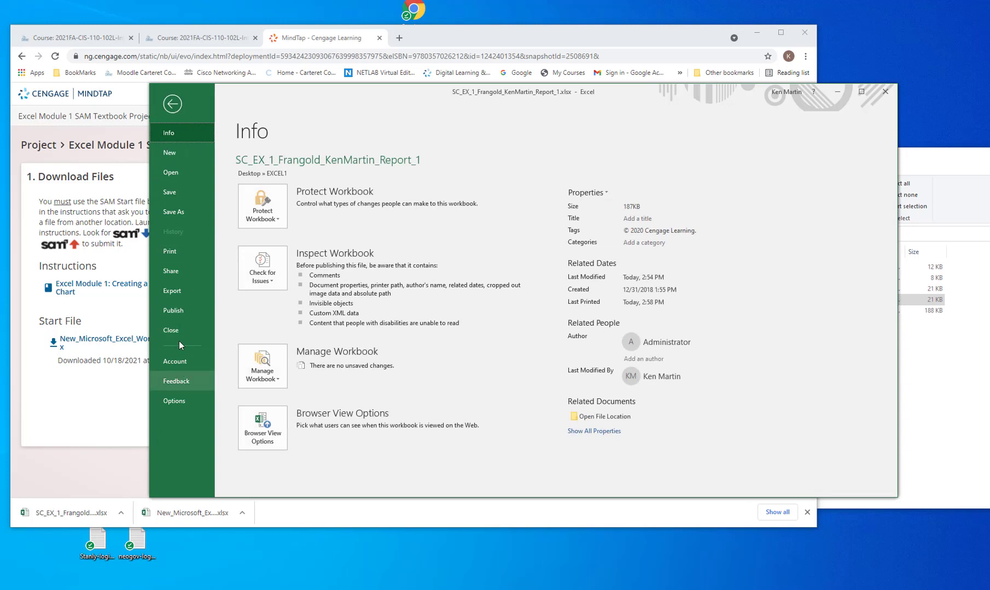
click(171, 251)
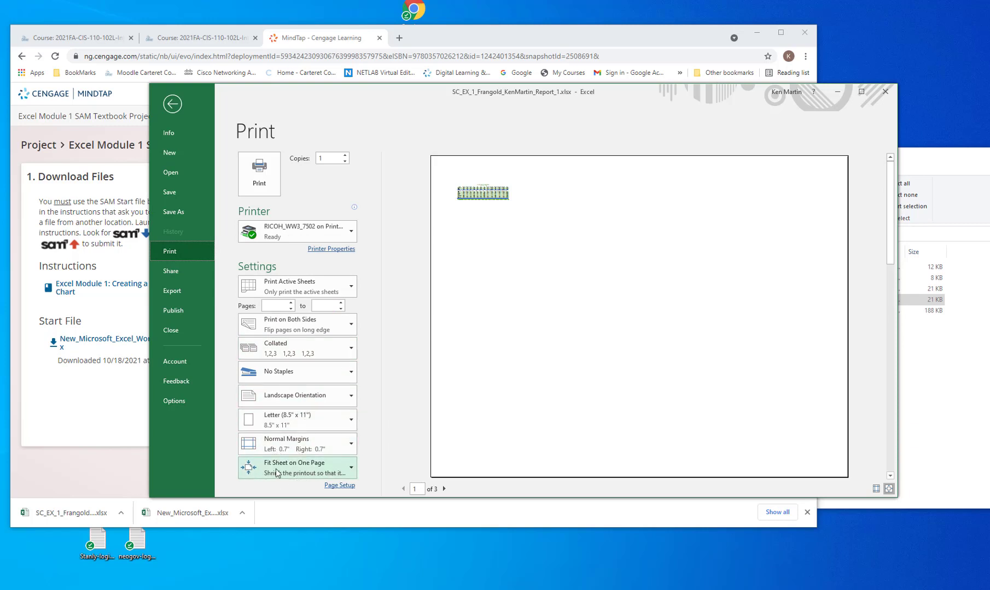
Try the Fit All Columns on One Page scaling for Monthly Finances, and return it to Fit Sheet on One Page
click(314, 473)
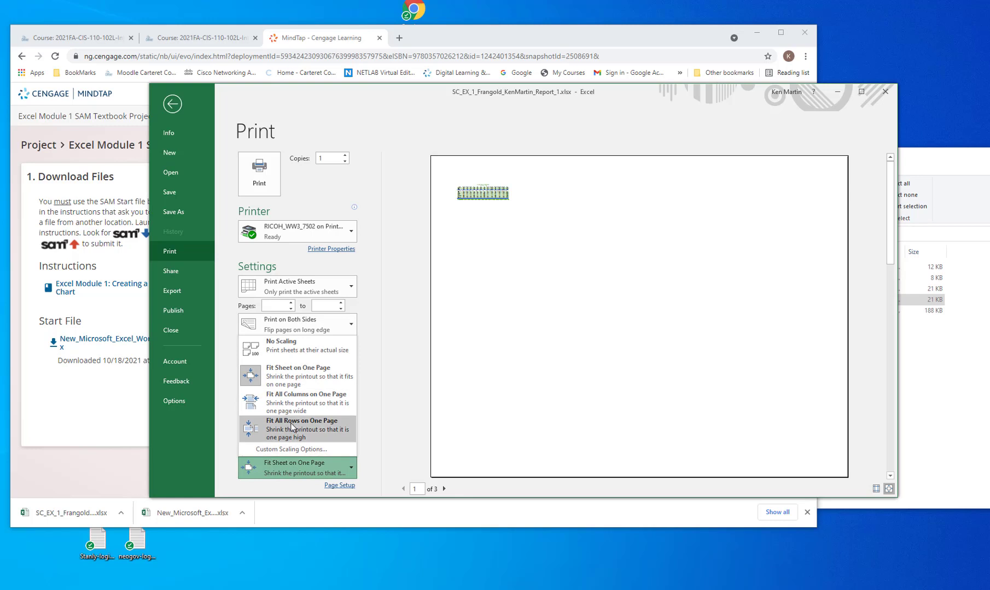
click(297, 400)
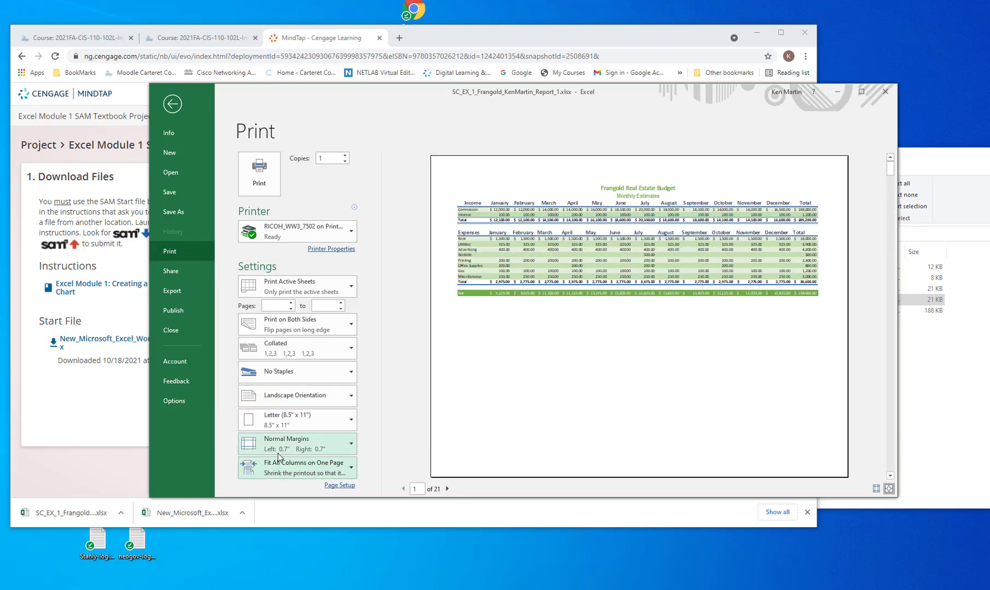
click(284, 471)
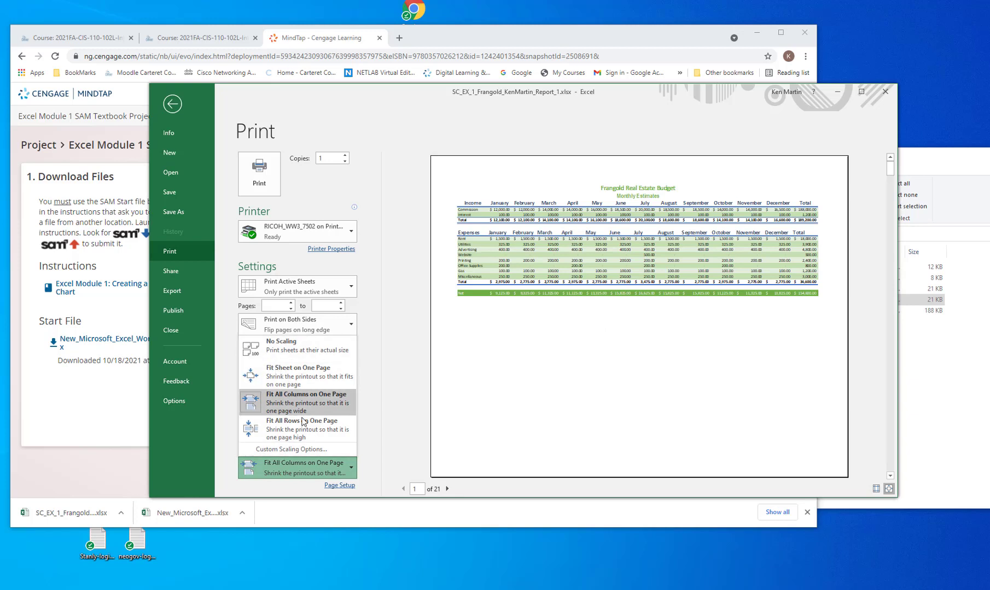
click(296, 376)
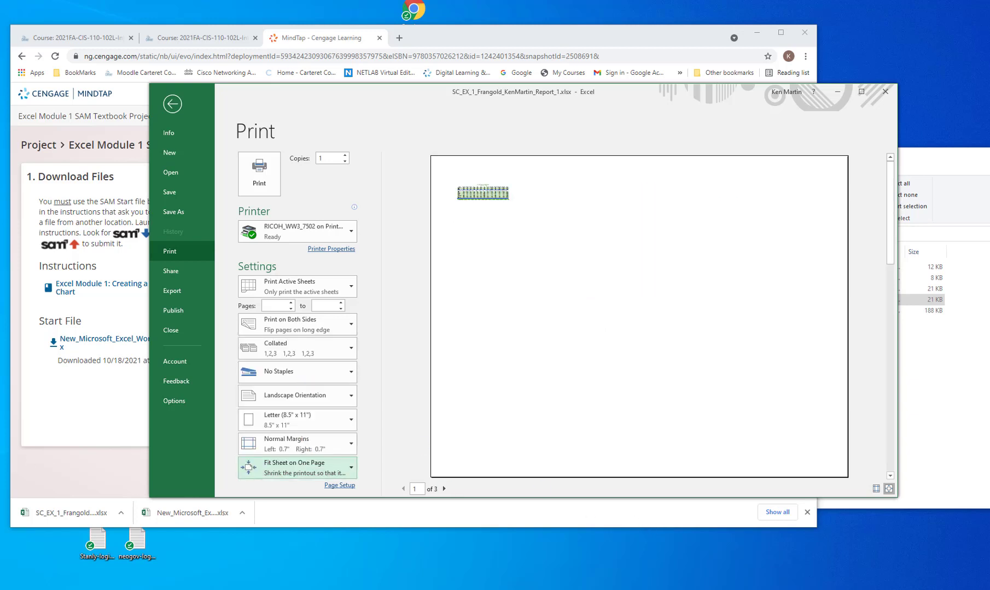